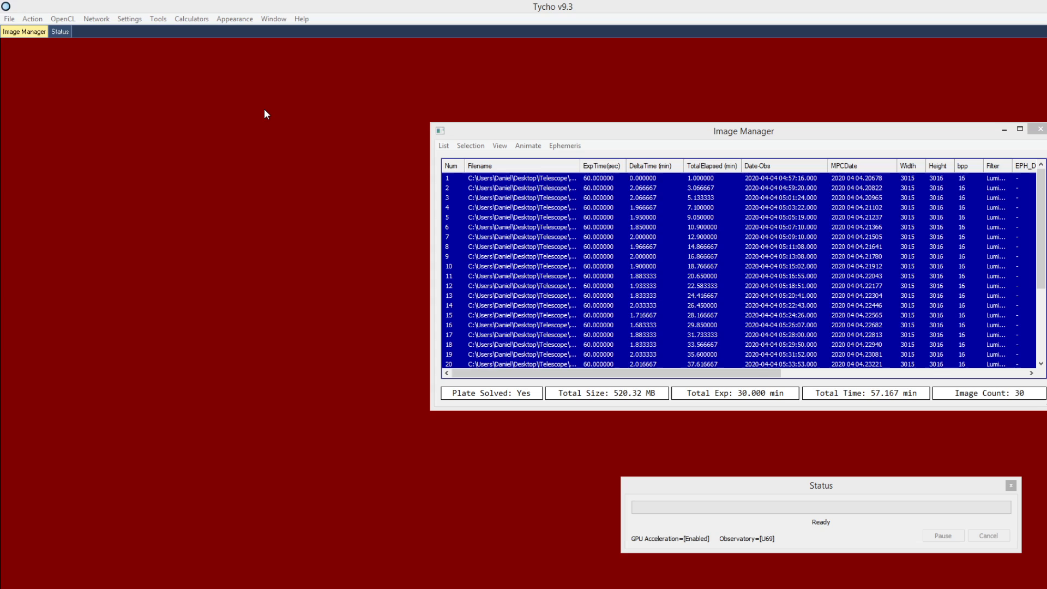
Open the standalone JPL Horizons Interface and reposition its window
click(163, 20)
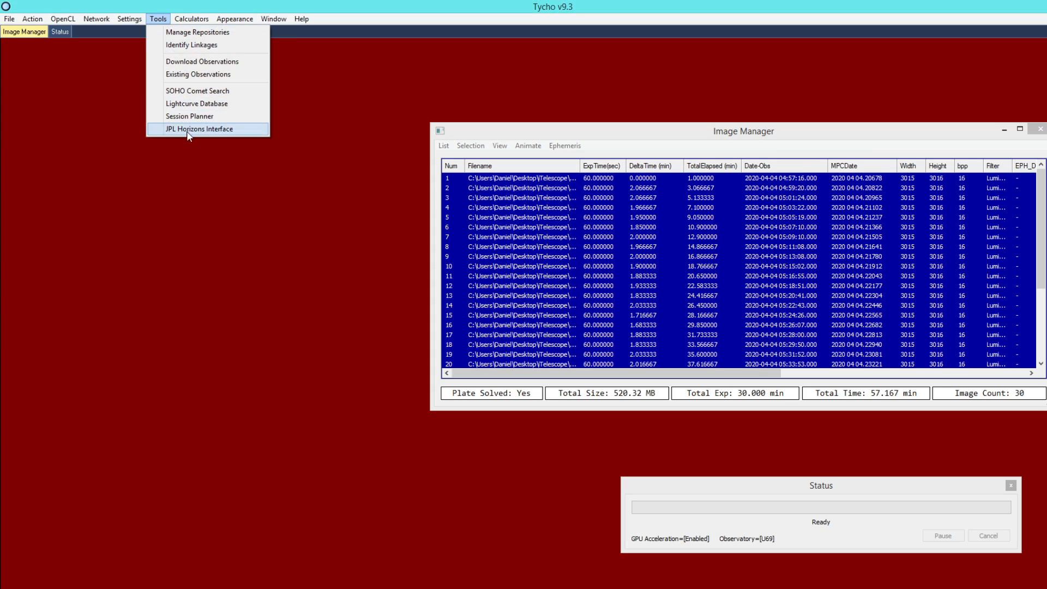
click(238, 133)
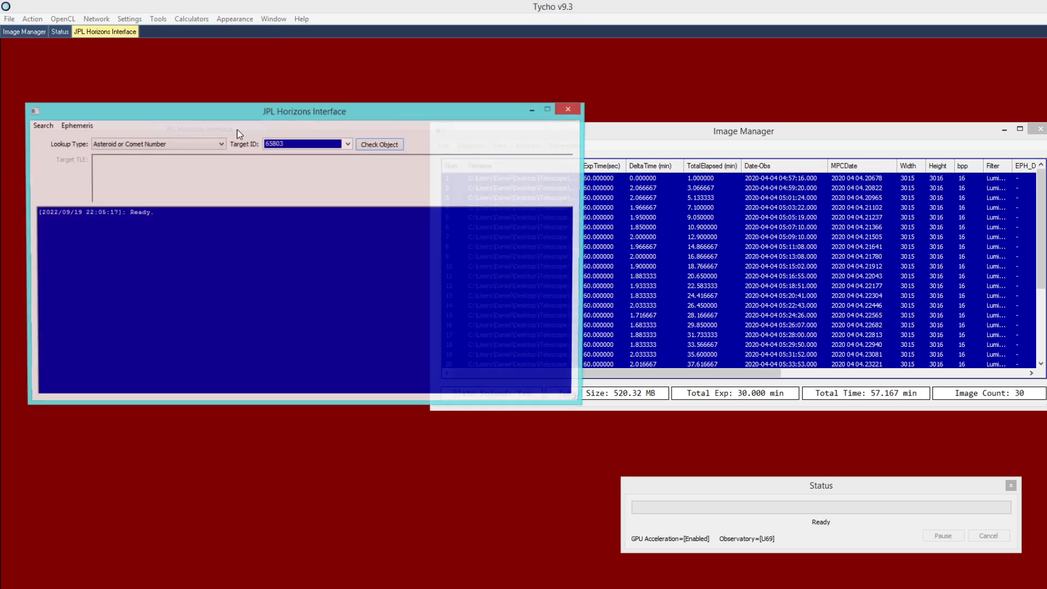
mouse_move(234, 113)
mouse_down()
mouse_move(211, 111)
mouse_move(244, 117)
mouse_up()
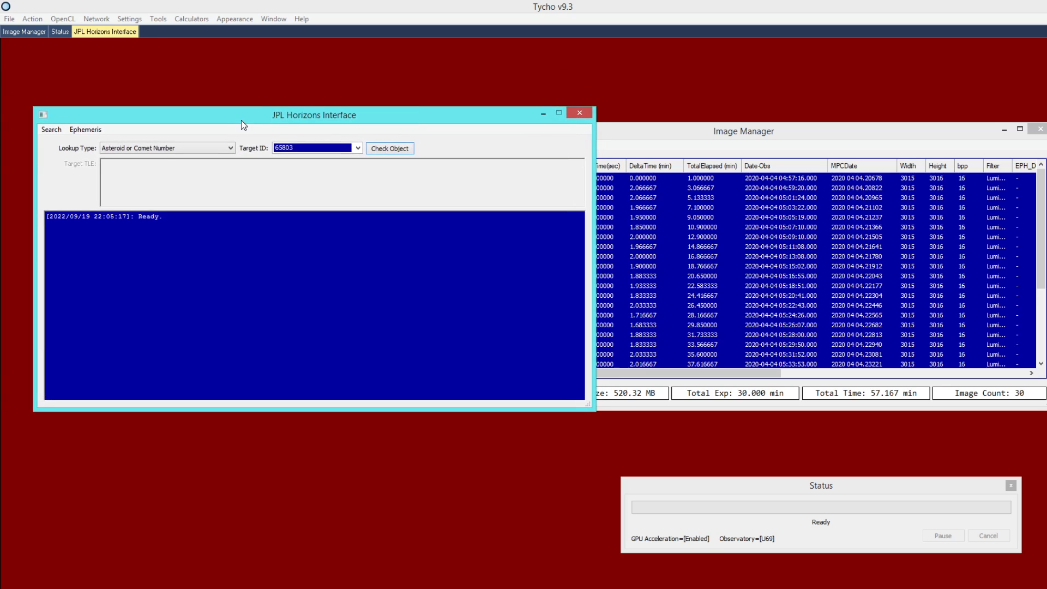
Open the JPL Horizons Interface for attaching an ephemeris to the images loaded in the Image Manager
click(624, 136)
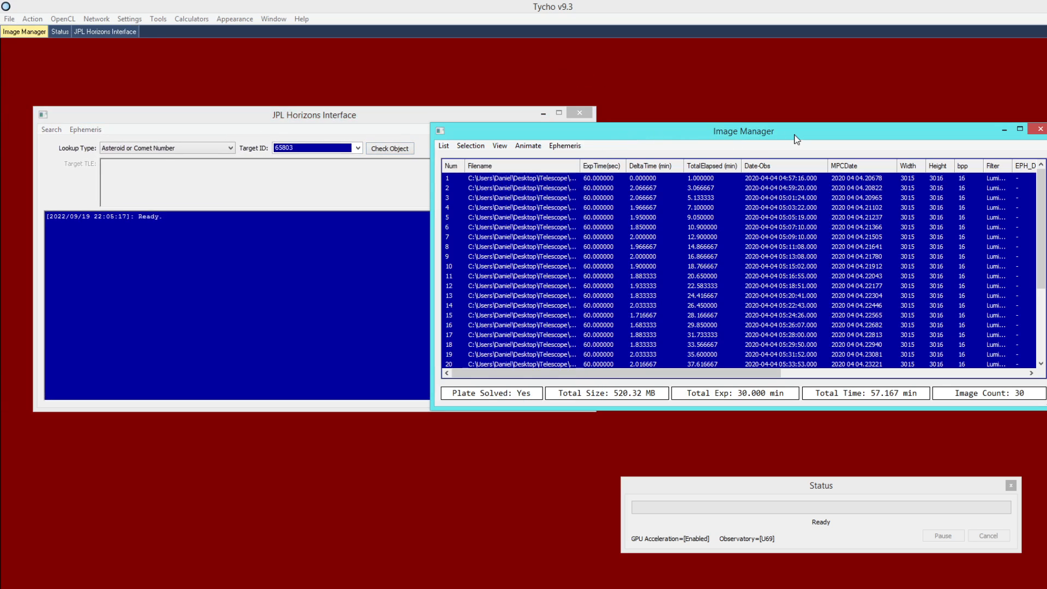
click(572, 149)
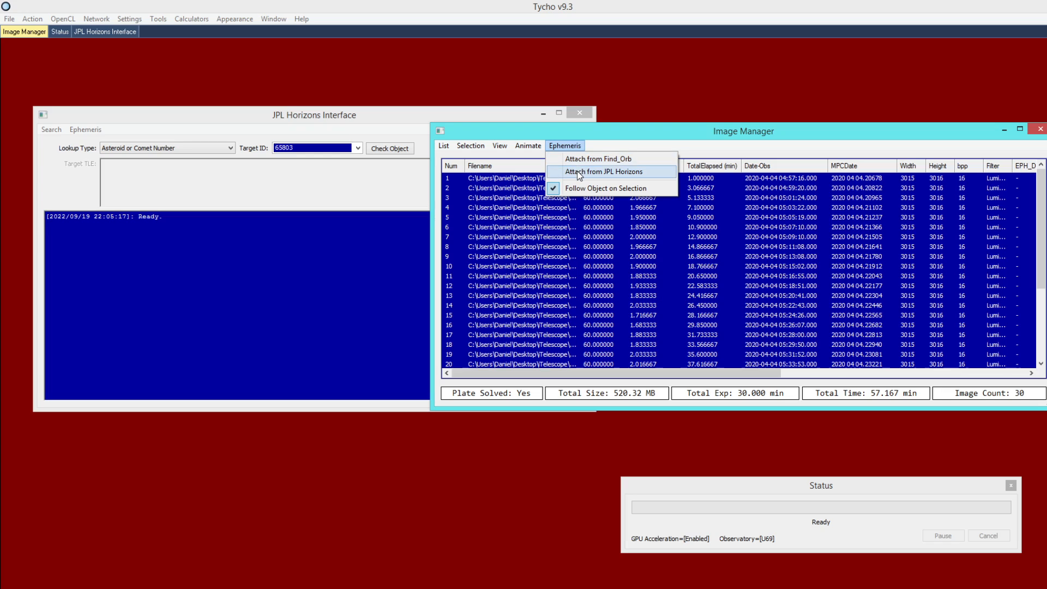
click(621, 173)
mouse_move(446, 122)
mouse_down()
mouse_move(401, 126)
mouse_move(434, 125)
mouse_up()
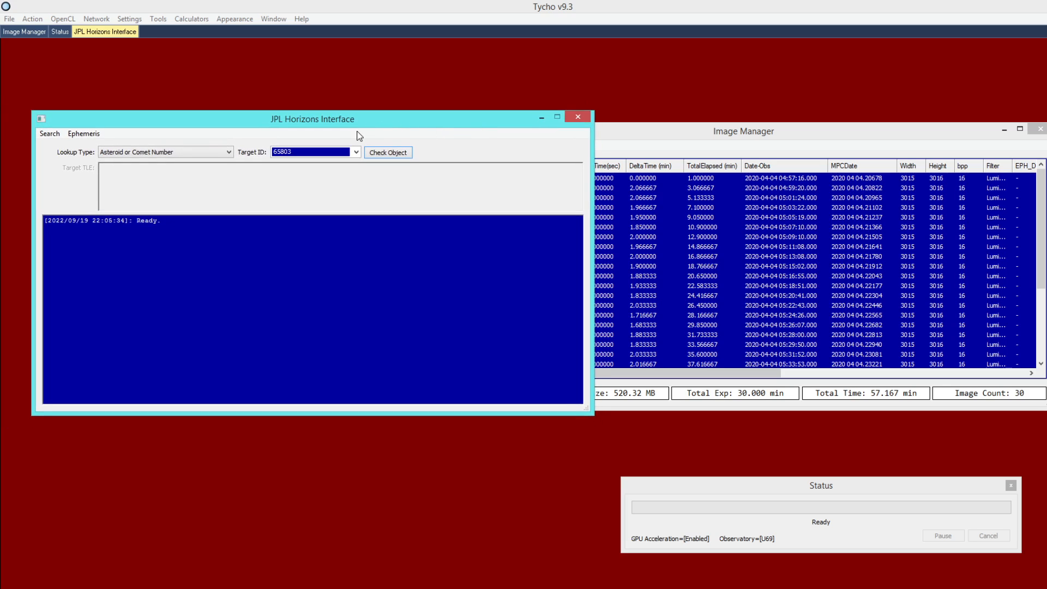
click(611, 151)
click(567, 146)
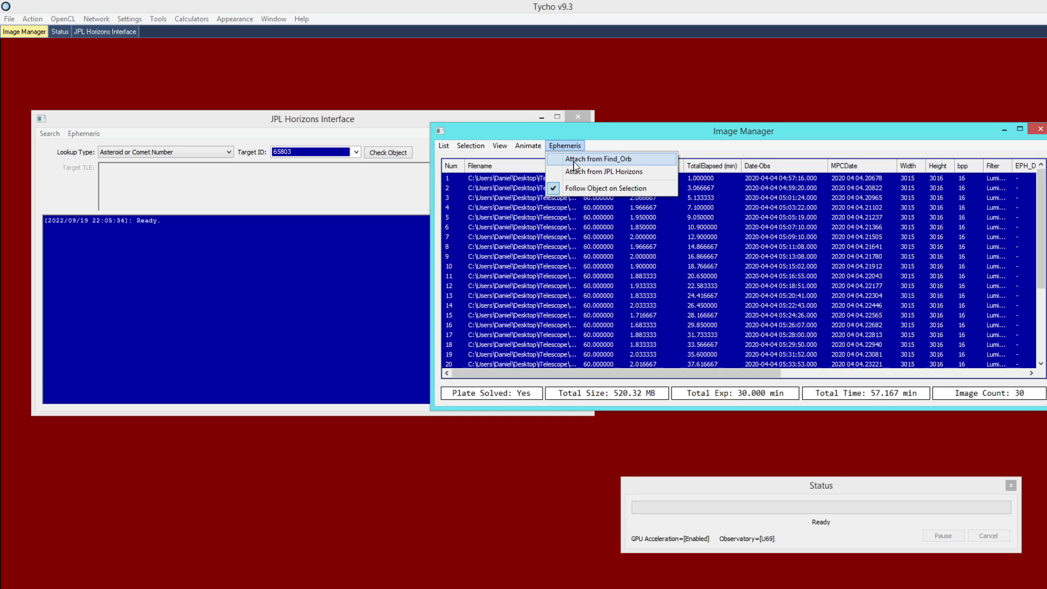
click(378, 148)
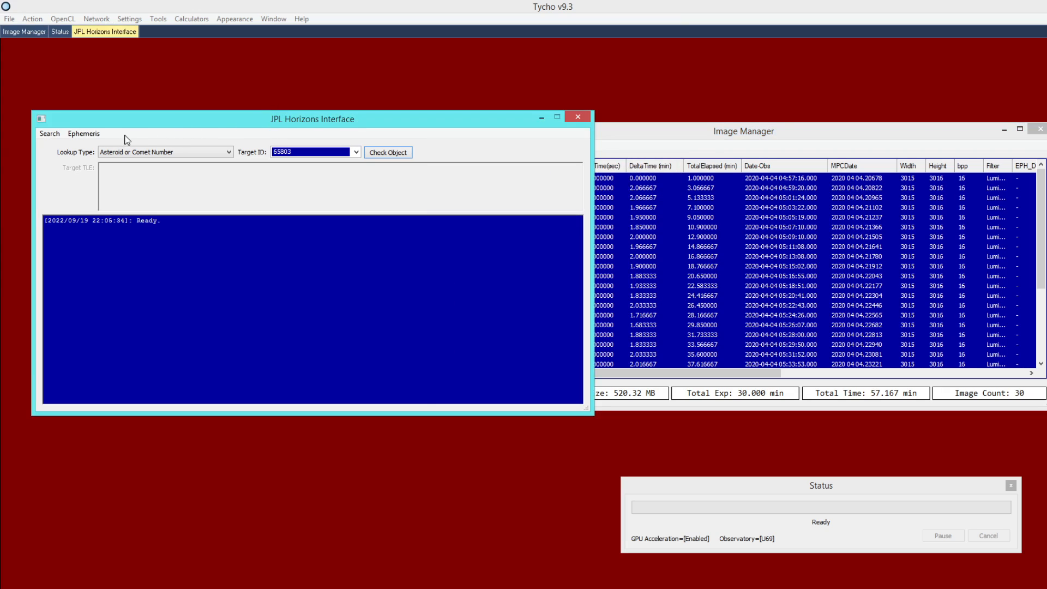
drag(129, 125, 124, 113)
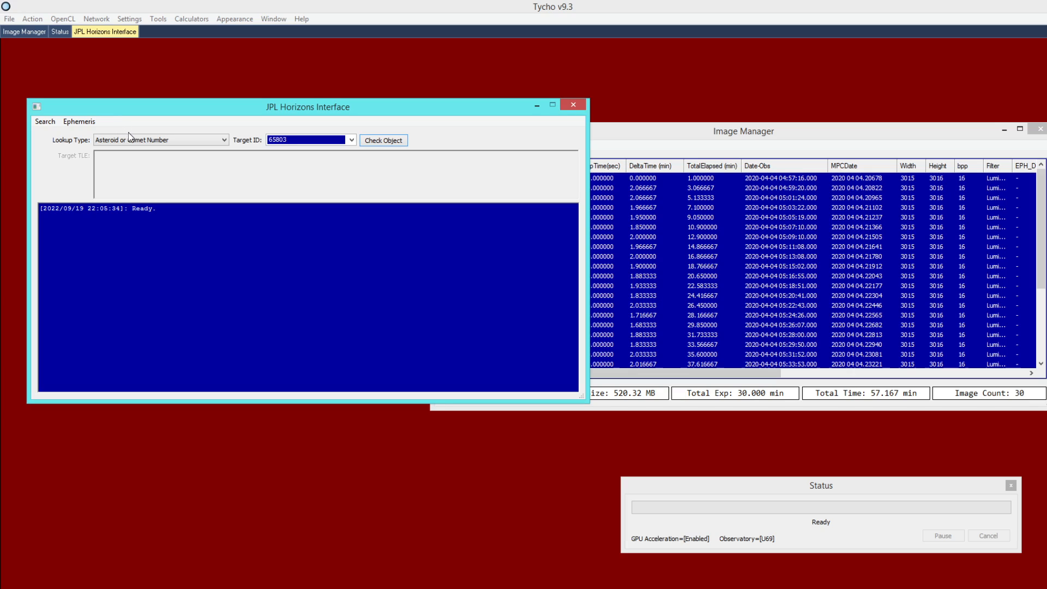
Check the target ID "atlas" in JPL Horizons with the lookup type Asteroid or Comet Number
click(130, 138)
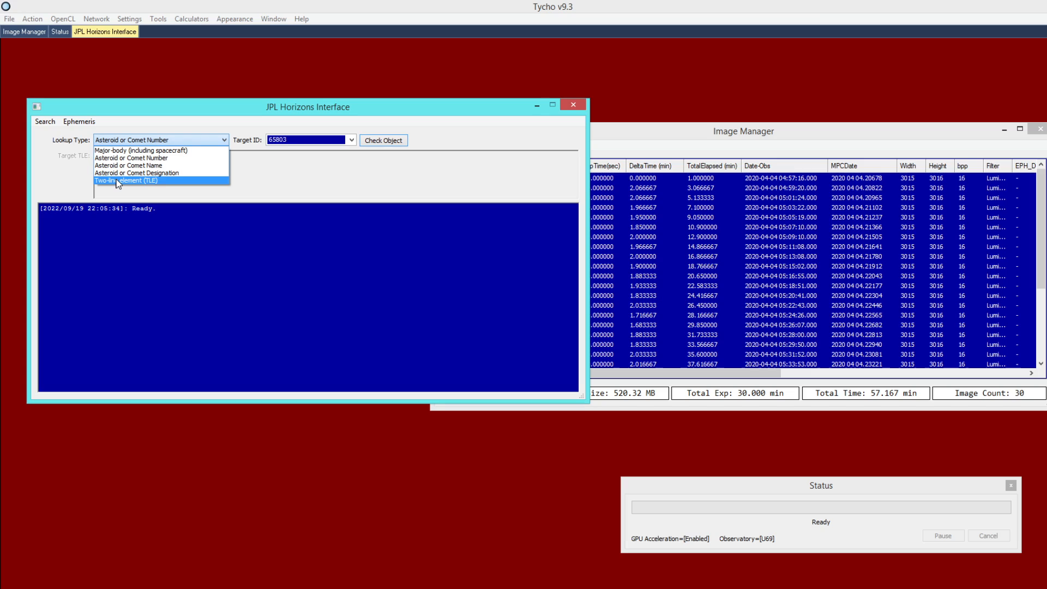
click(156, 158)
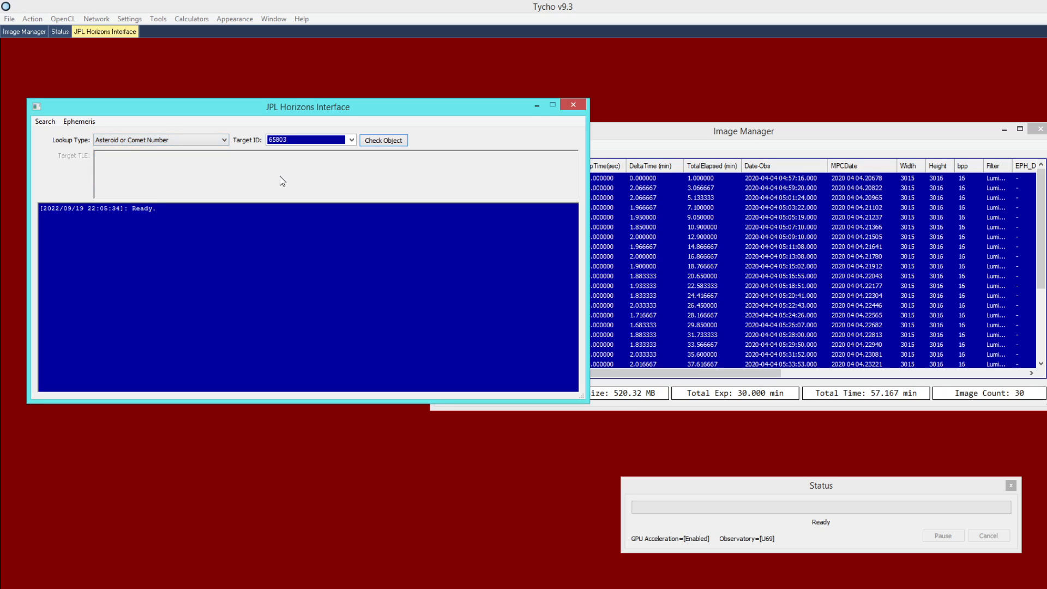
drag(306, 139, 220, 135)
text(atlas)
click(218, 140)
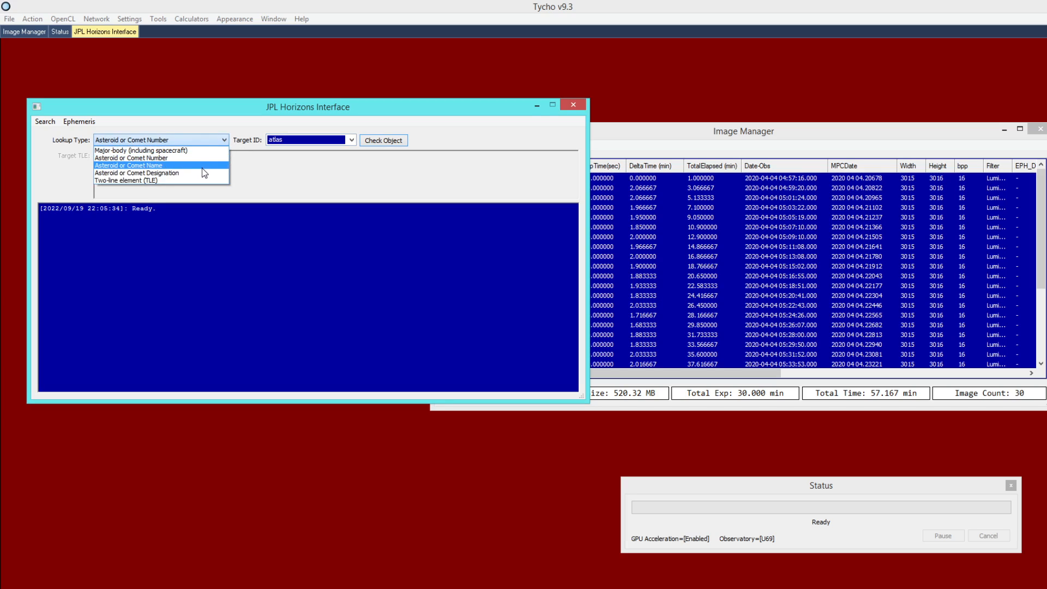
click(280, 177)
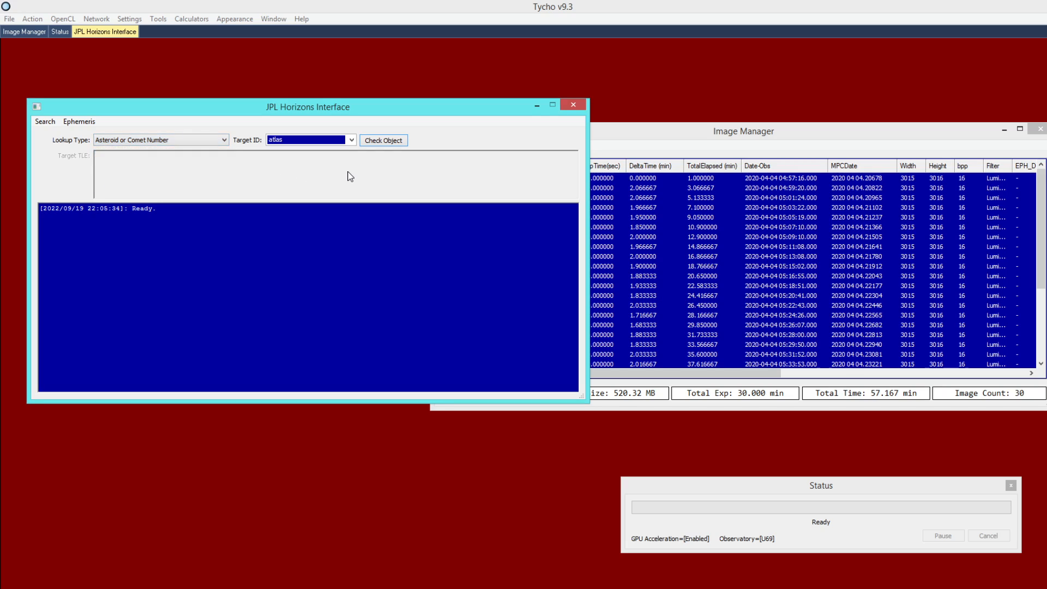
click(379, 143)
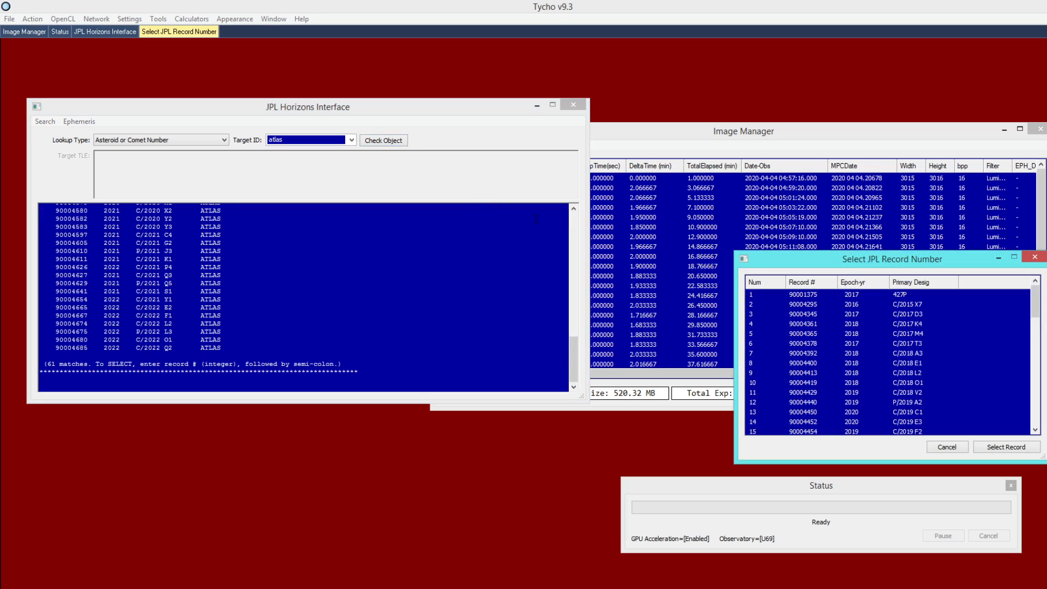
Select record 90004500, comet C/2019 Y4, from the matching ATLAS objects as the target
drag(771, 261, 603, 273)
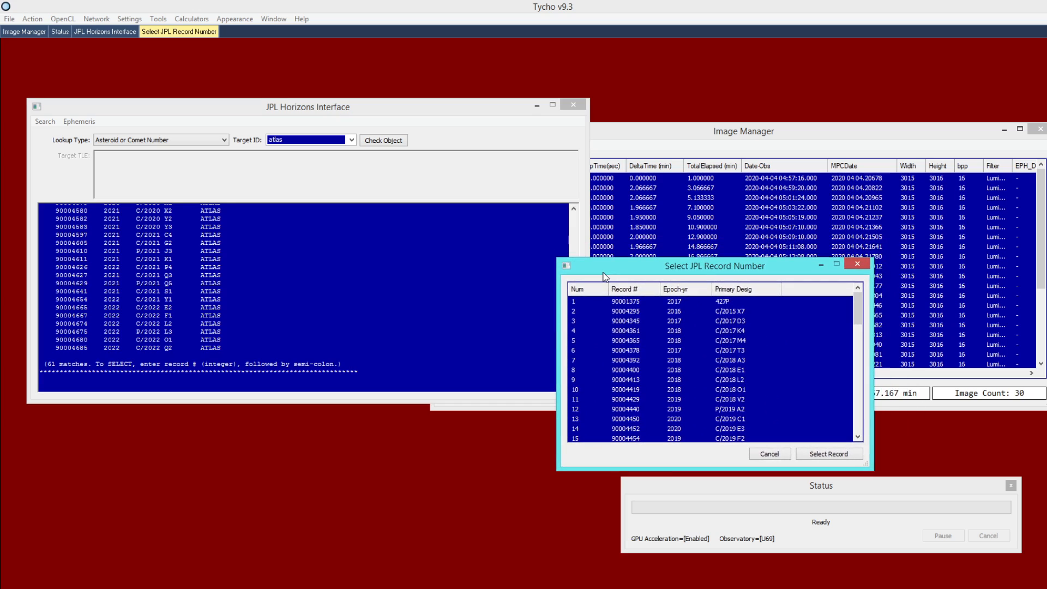
click(424, 184)
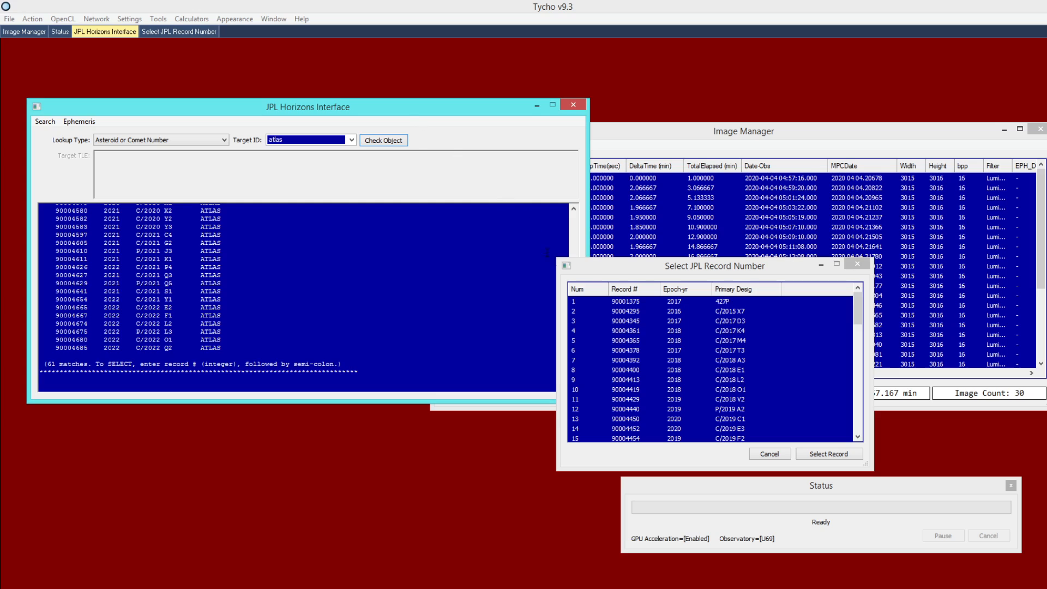
drag(593, 277, 632, 287)
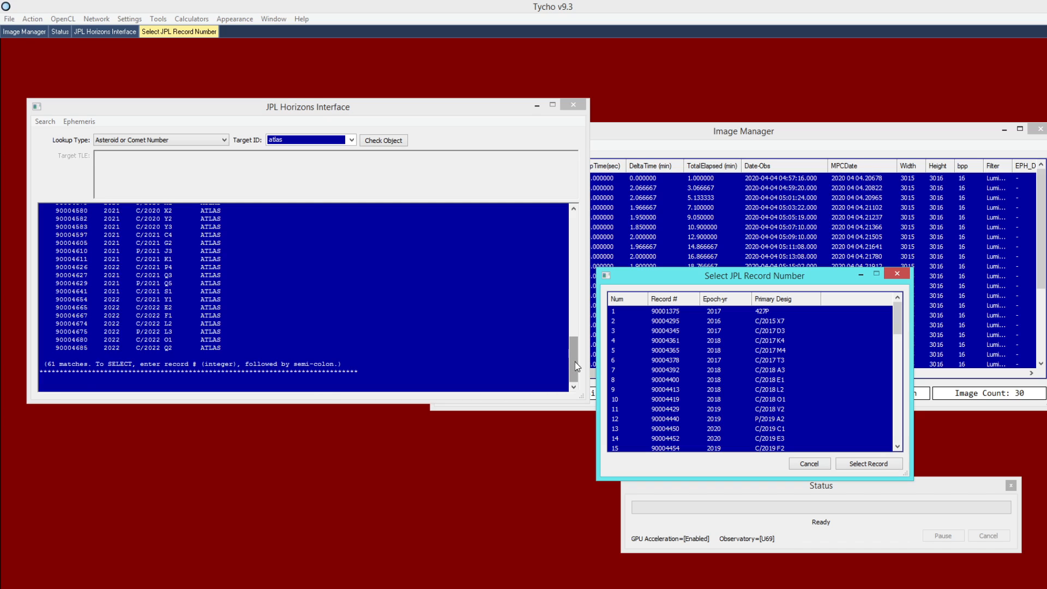
drag(574, 361, 564, 229)
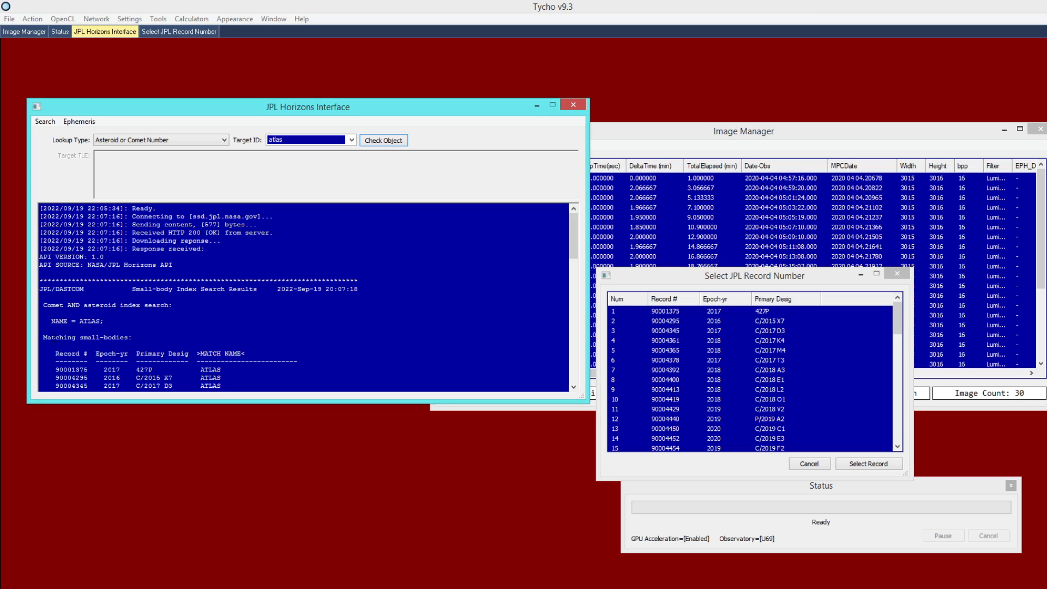
drag(574, 245, 523, 366)
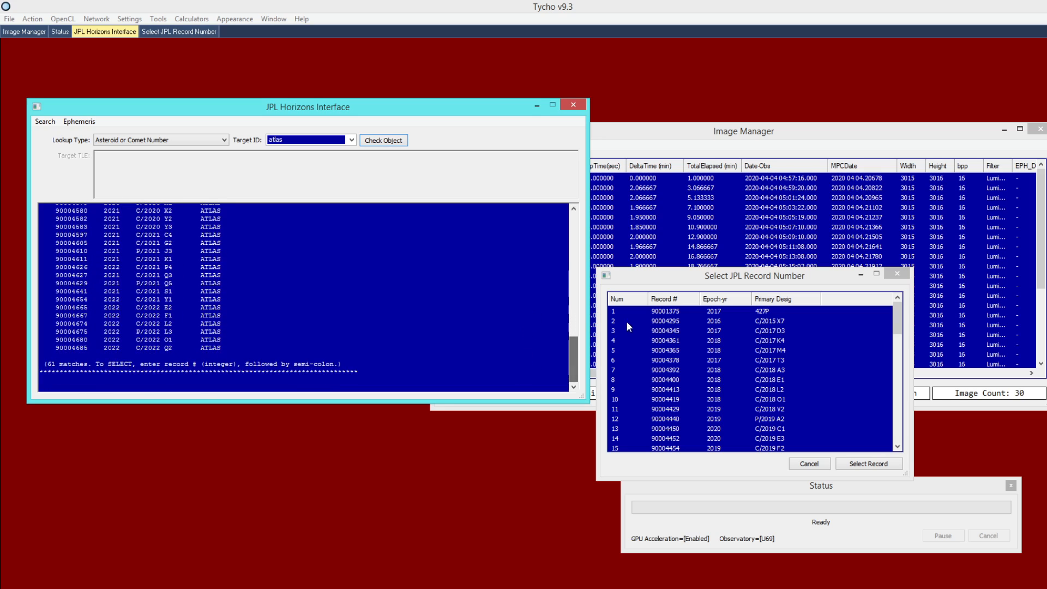
drag(644, 278, 333, 226)
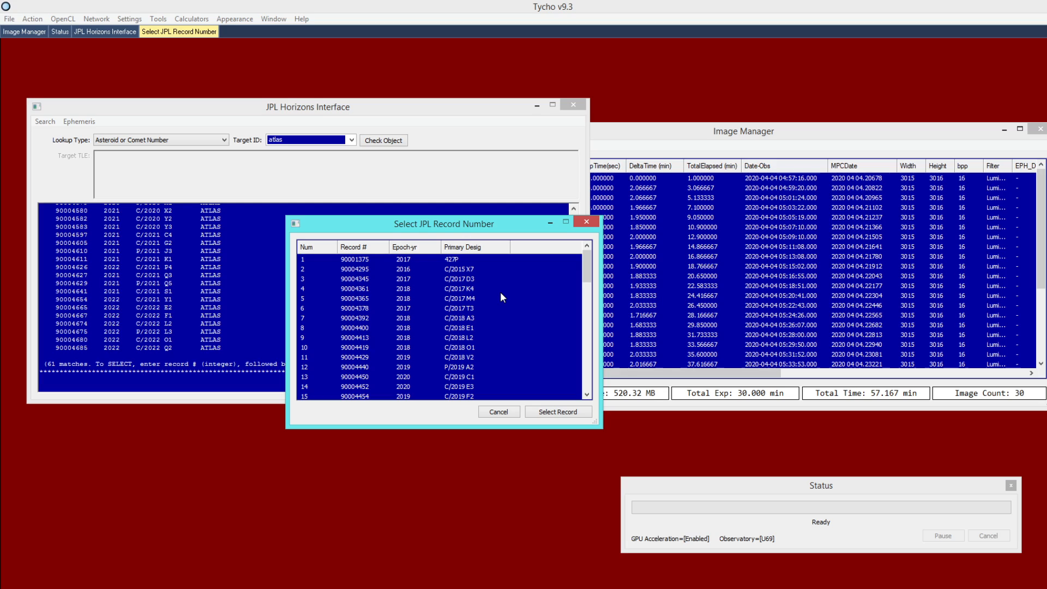
drag(587, 270, 581, 285)
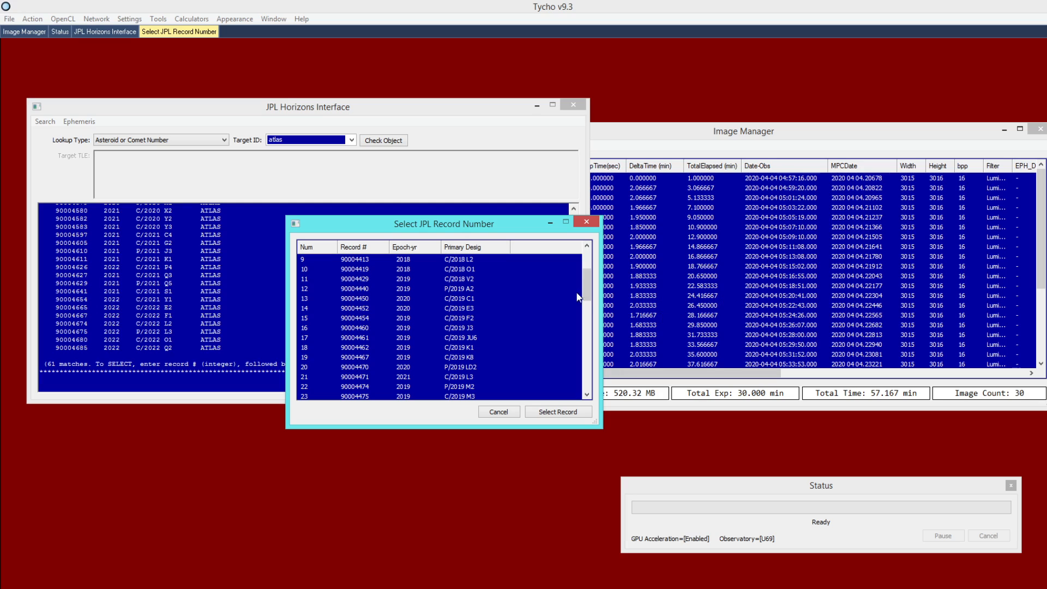
drag(588, 282, 592, 314)
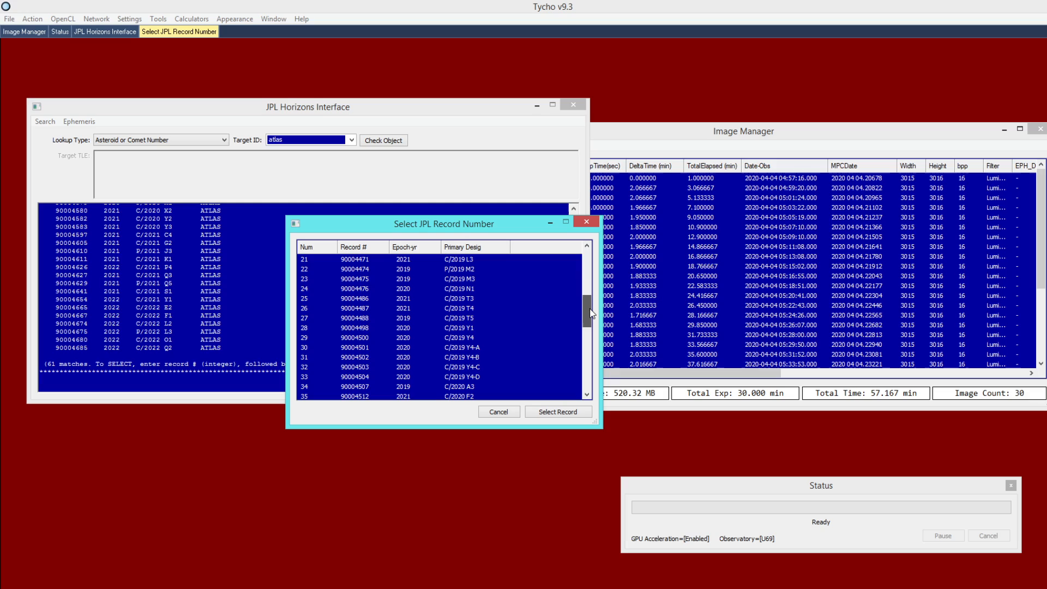
click(468, 338)
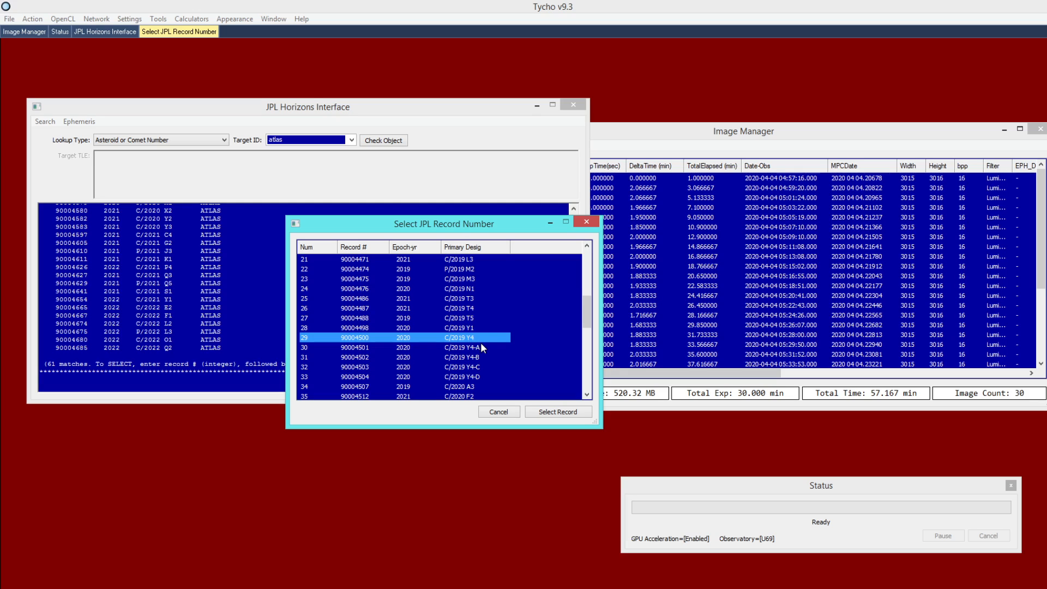
click(551, 414)
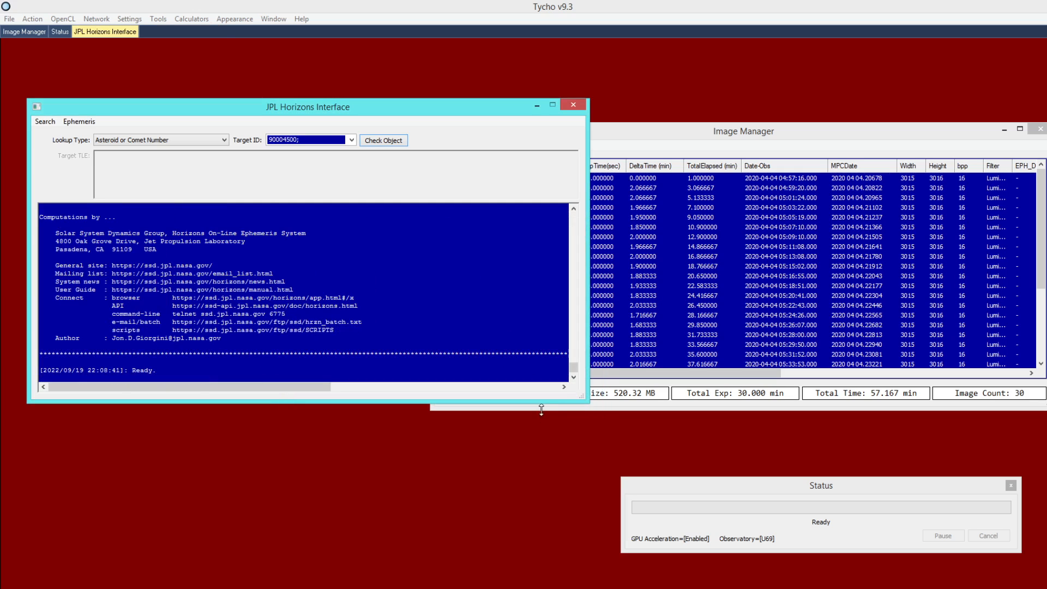
Examine the returned Horizons output, checking the ephemeris table, the target body name and the observing site details
drag(573, 372, 574, 279)
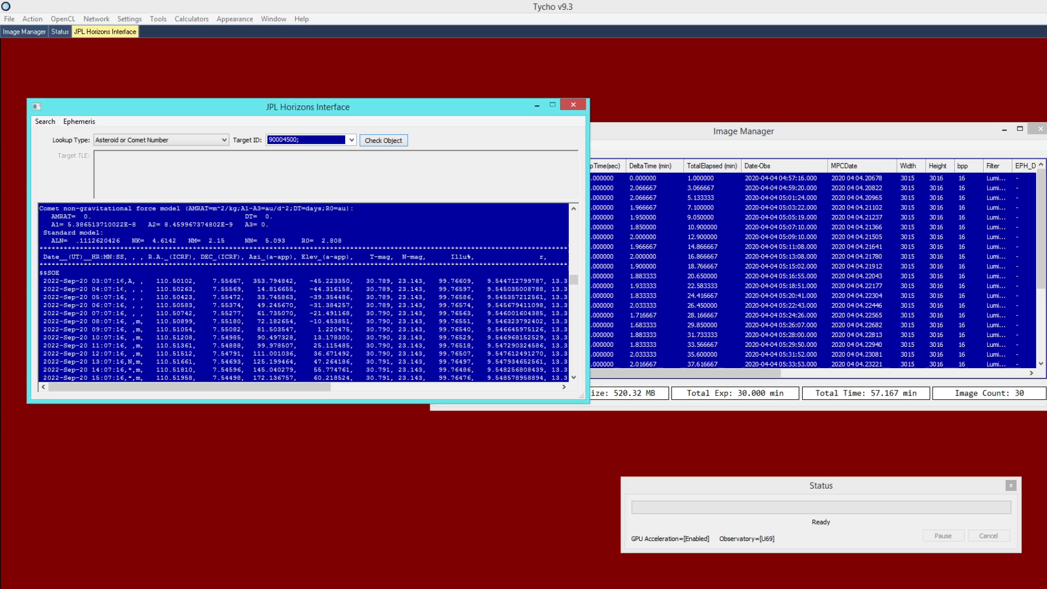
drag(574, 279, 572, 265)
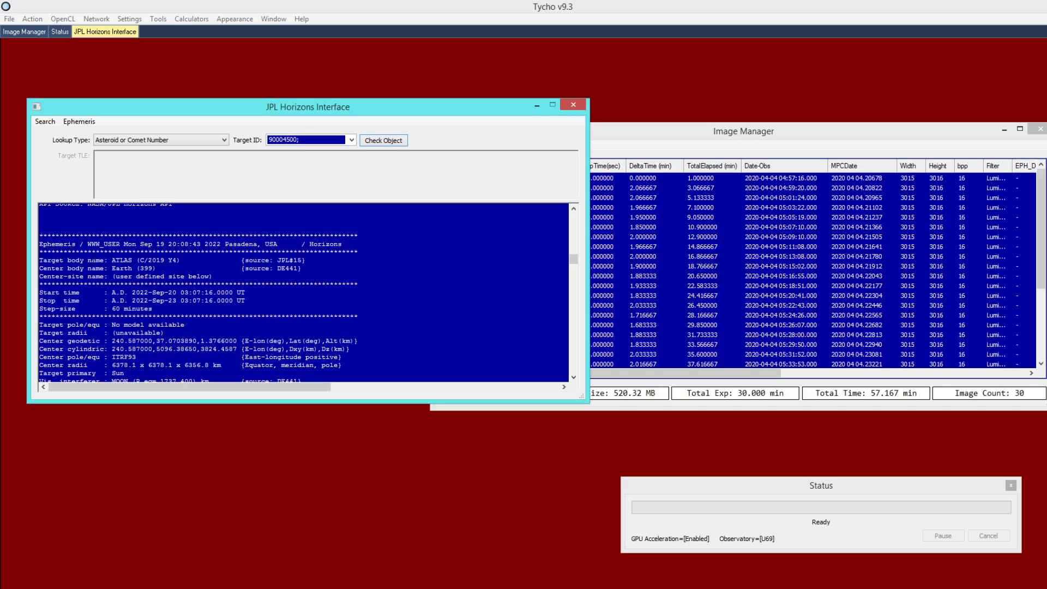
click(113, 262)
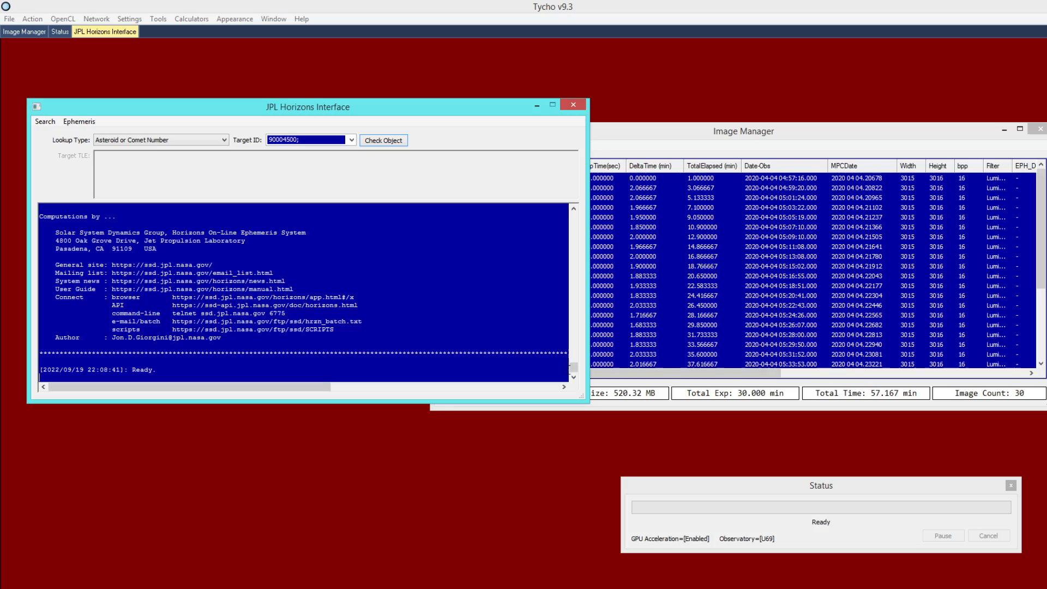
drag(573, 366, 568, 262)
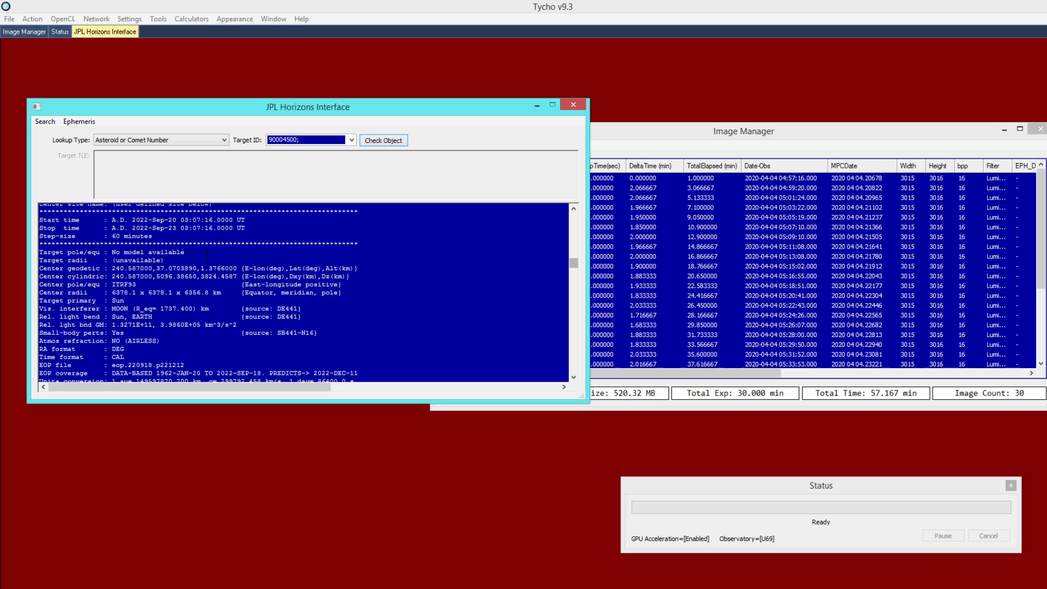
scroll(207, 255, up, 3)
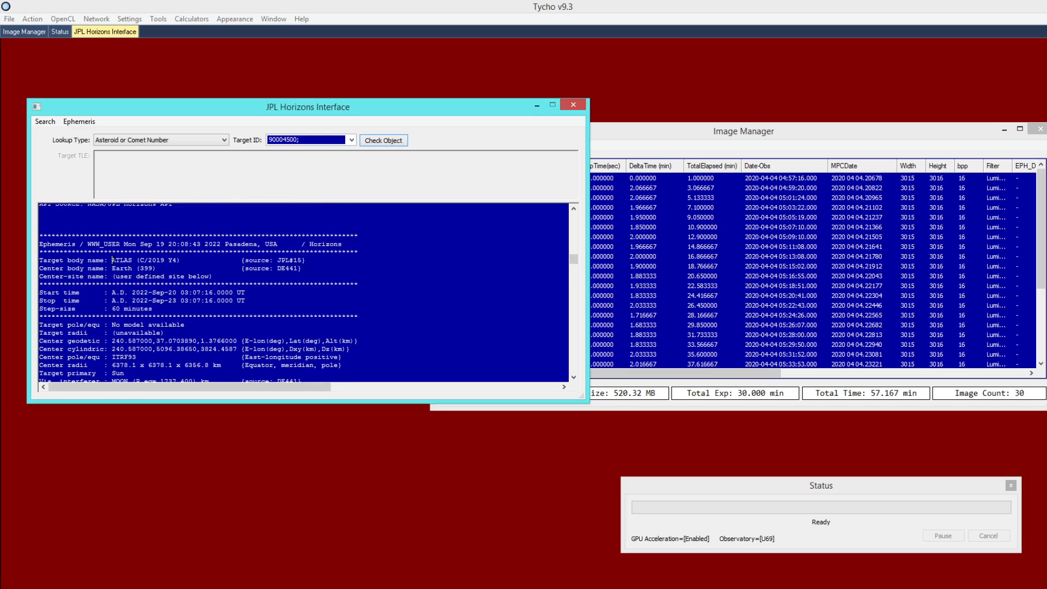
drag(112, 260, 184, 261)
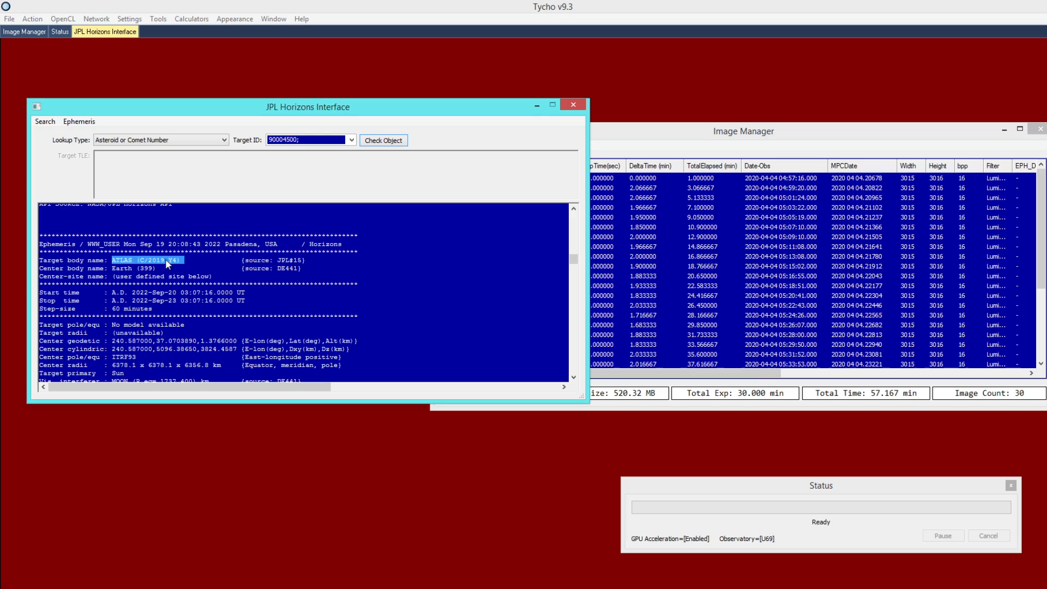
click(193, 276)
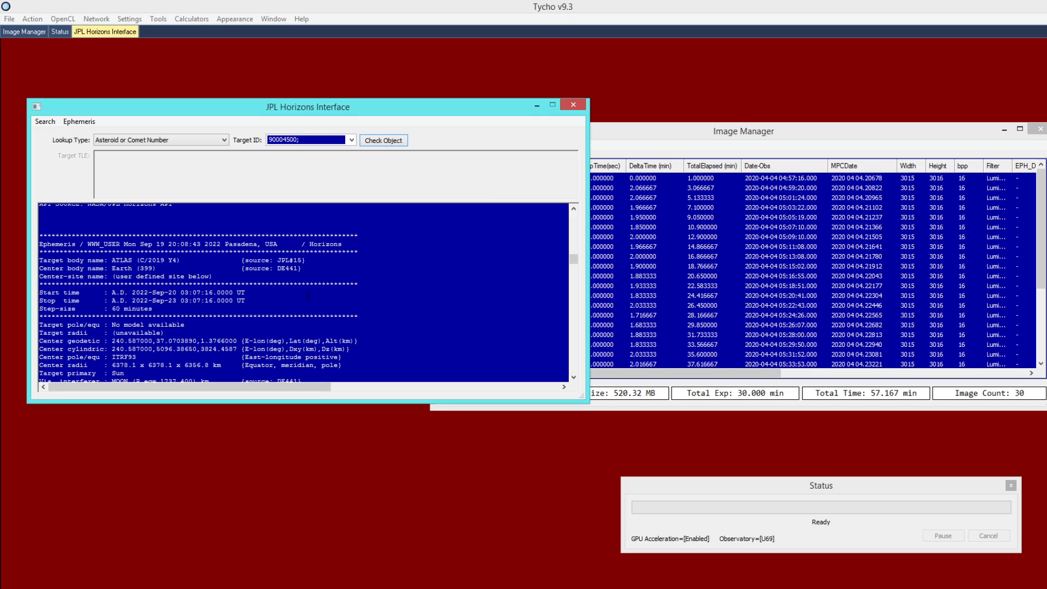
Attach the comet's ephemeris to the dataset and bring the EPH columns into view in the Image Manager
click(80, 121)
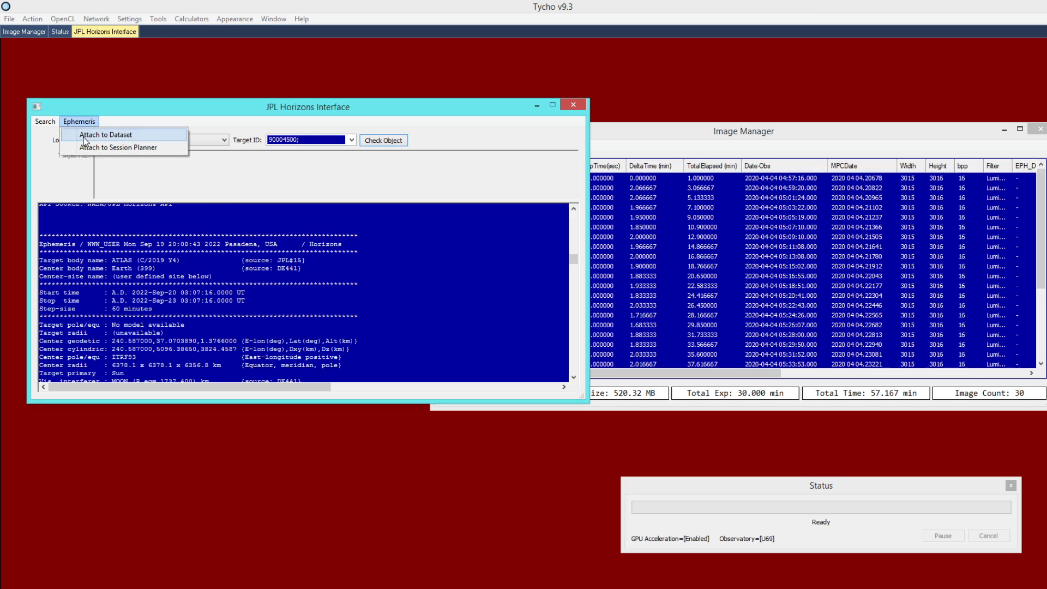
click(142, 139)
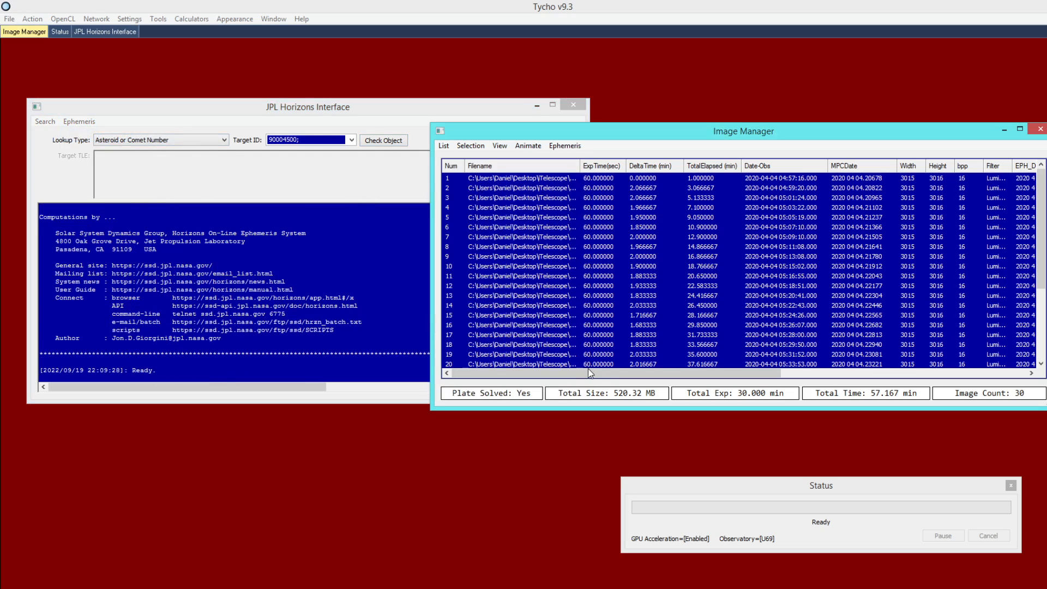
drag(589, 373, 853, 384)
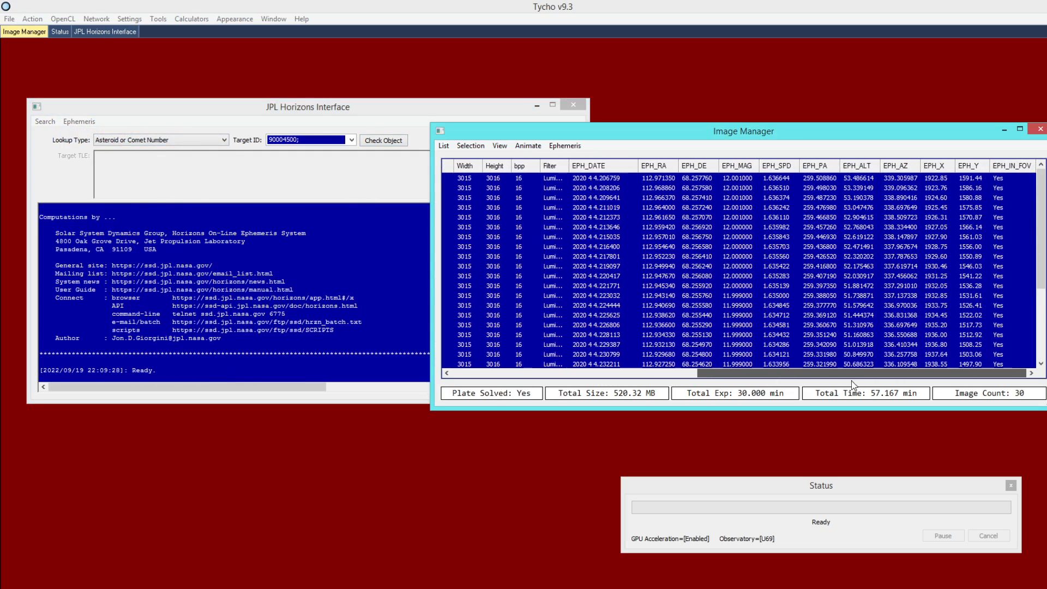
drag(737, 136, 705, 139)
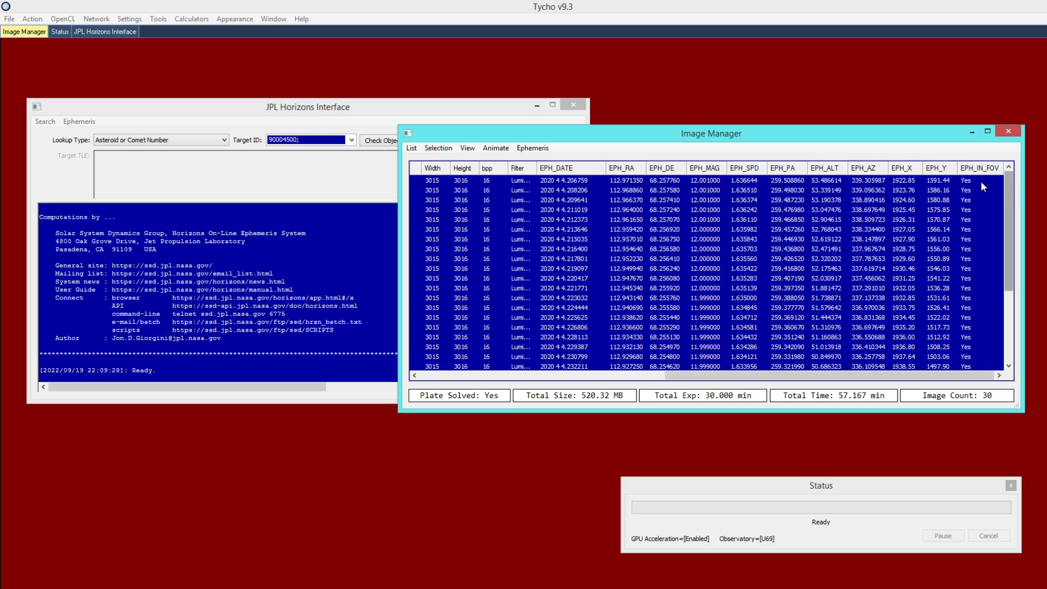
View the selected images in the Image Viewer and zoom out to 0.5x so the comet is in the field
mouse_move(1005, 205)
mouse_down()
mouse_move(992, 268)
mouse_move(1004, 205)
mouse_up()
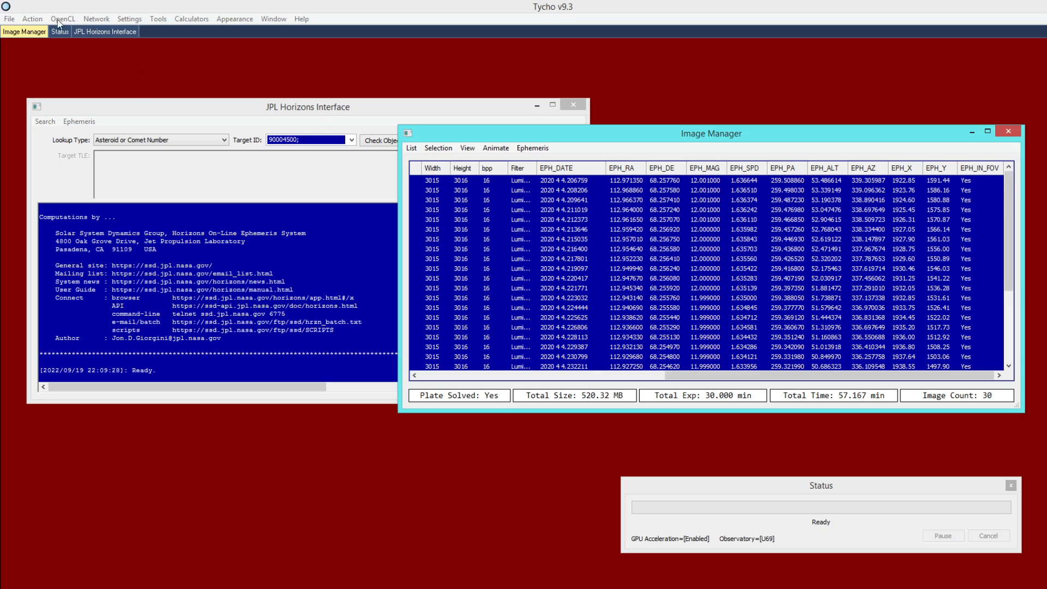
click(32, 19)
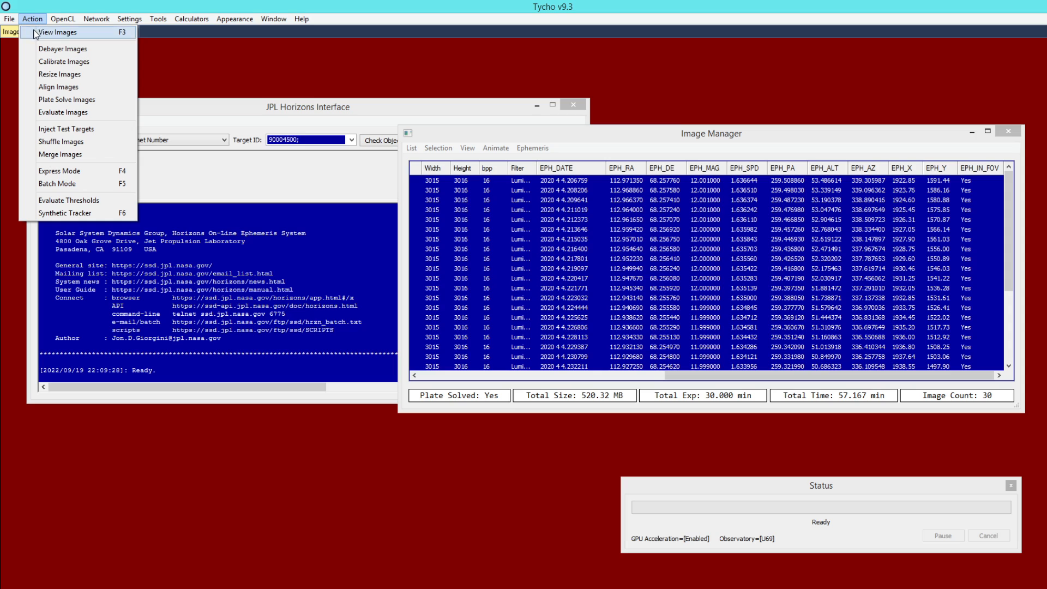
click(56, 34)
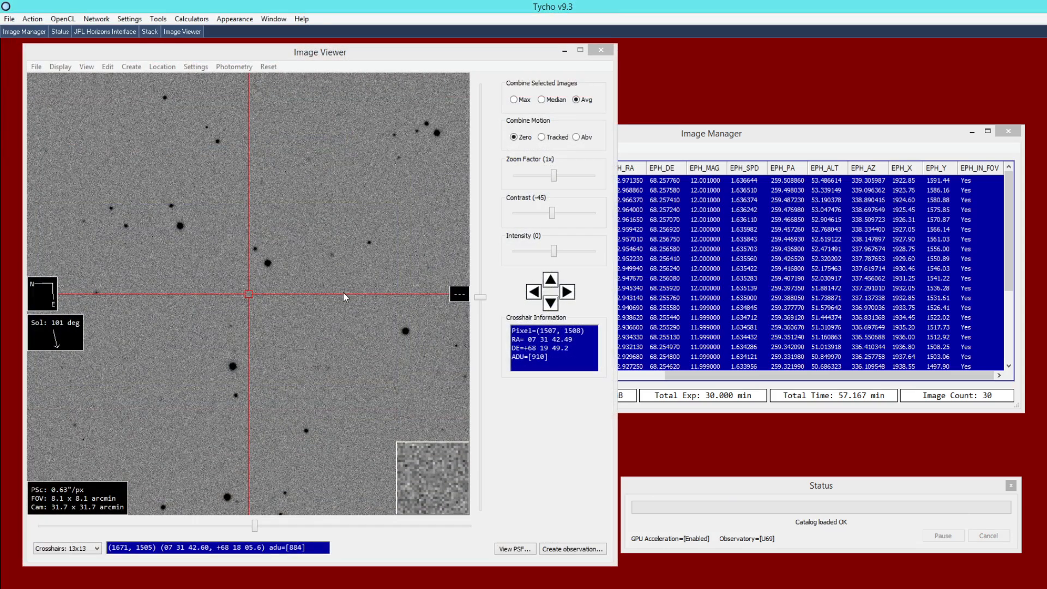
click(342, 292)
scroll(339, 292, down, 3)
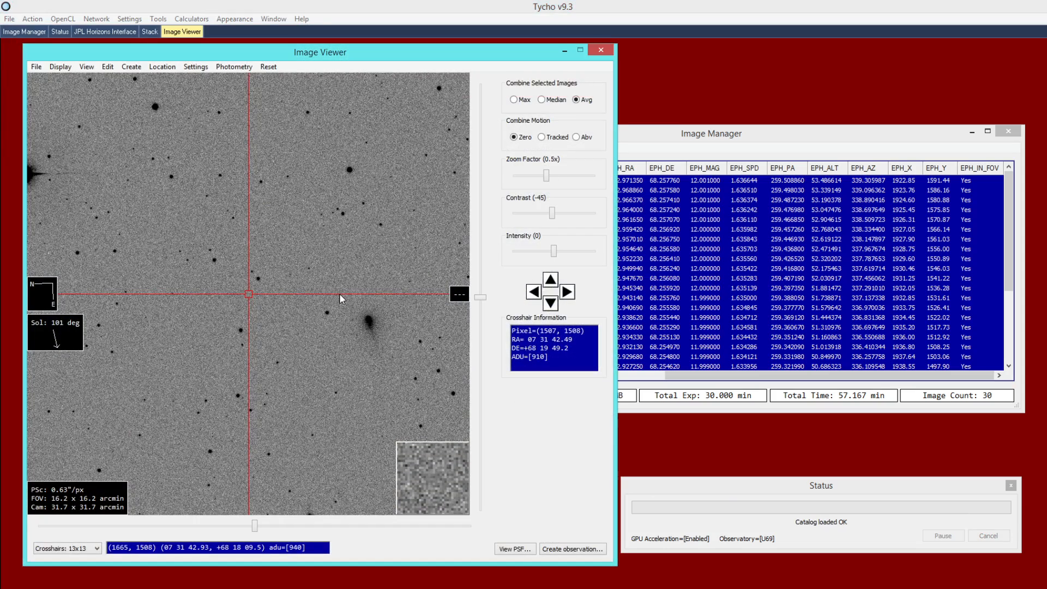
scroll(300, 307, up, 2)
Check the Follow Object on Selection option in the Image Manager and select a single image row to centre the viewer on the comet
drag(655, 134, 717, 147)
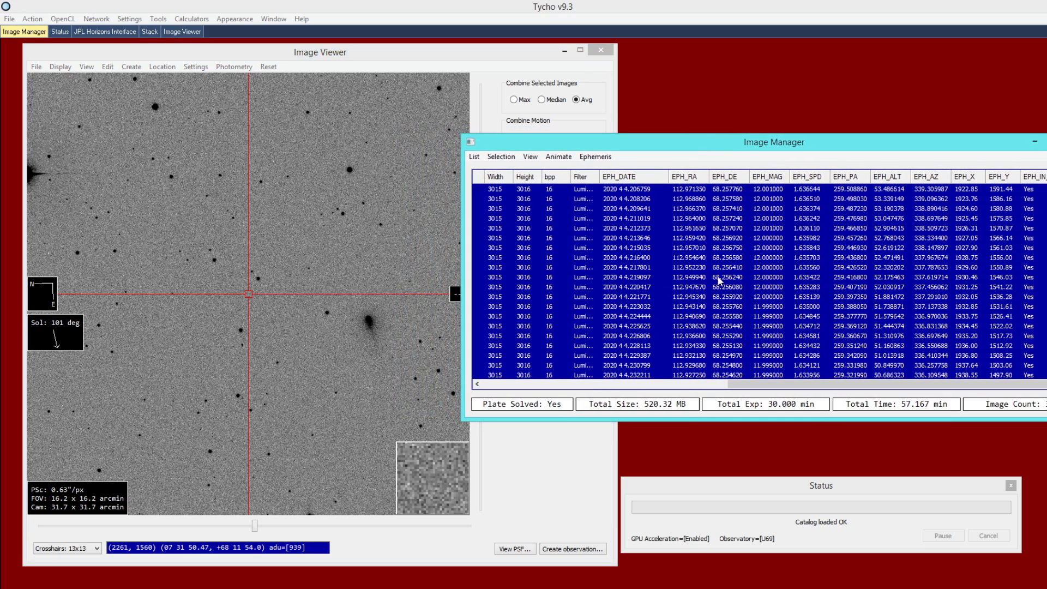
click(603, 162)
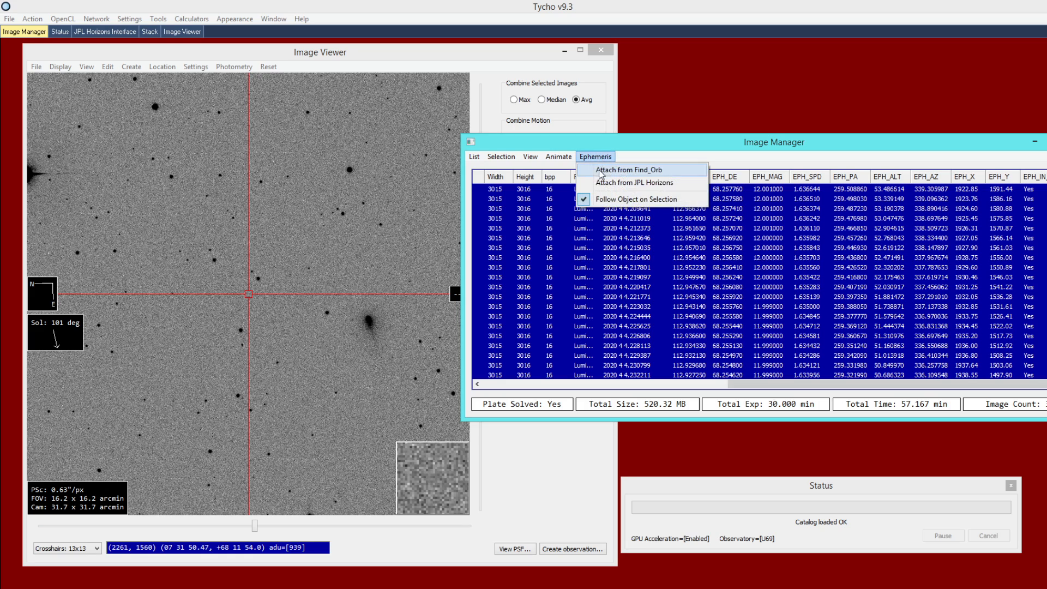
click(620, 200)
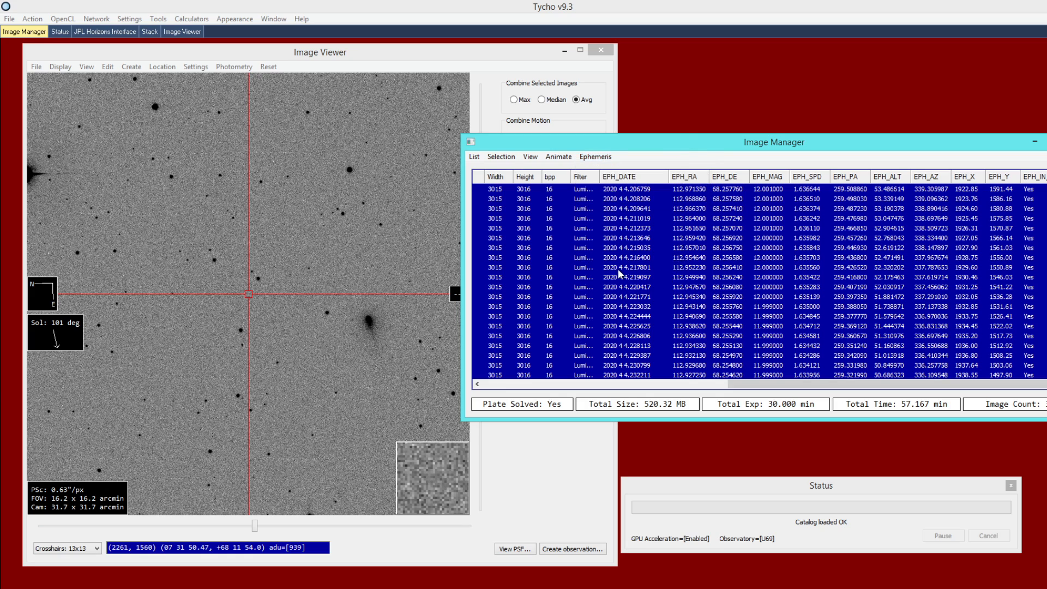
click(654, 272)
click(639, 324)
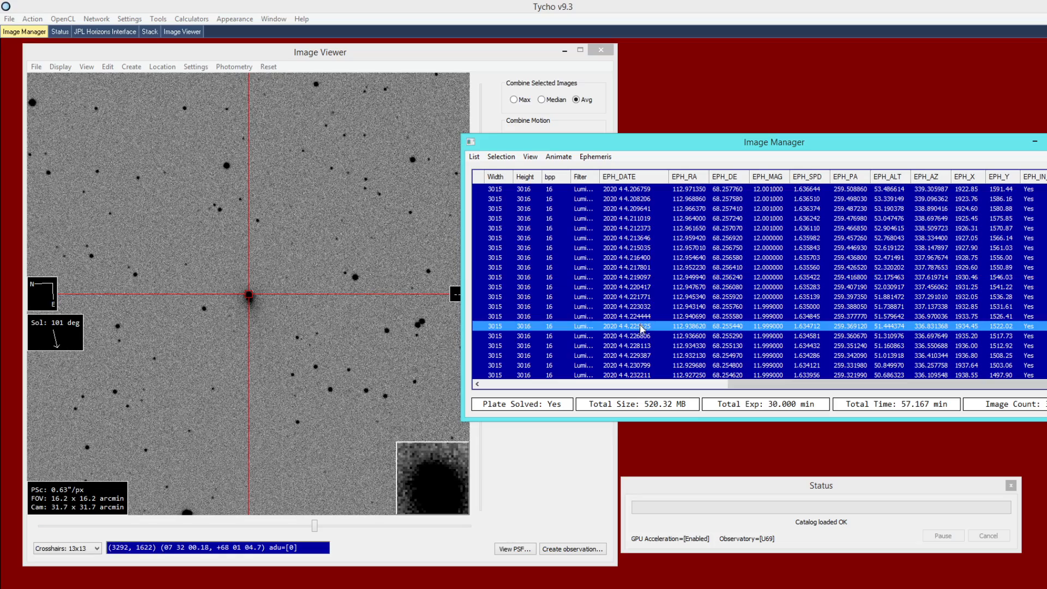
Step up and down through the individual images to check that the crosshairs follow the comet in each frame
click(643, 297)
key(Down)
key(Down)
key(Down)
key(Down)
key(Down)
key(Down)
key(Down)
key(Down)
key(Down)
key(Down)
key(Down)
key(Down)
key(Down)
key(Down)
key(Down)
key(Down)
key(Down)
key(Down)
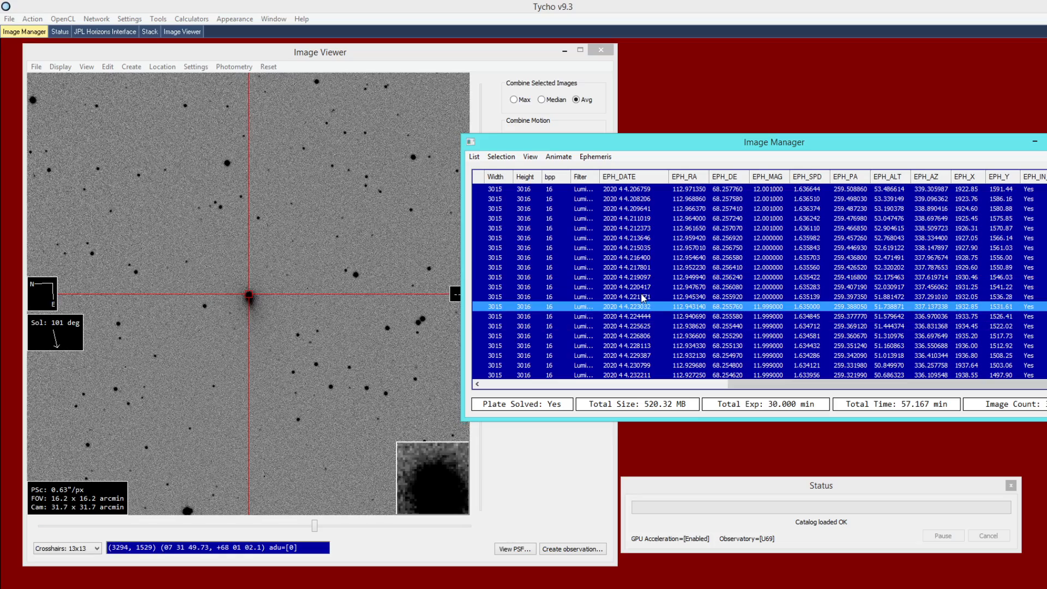
key(Up)
key(Up)
key(Up)
key(Up)
key(Up)
key(Up)
key(Up)
key(Up)
key(Up)
key(Up)
key(Up)
key(Up)
key(Up)
key(Up)
key(Up)
key(Up)
key(Up)
key(Up)
key(Up)
key(Up)
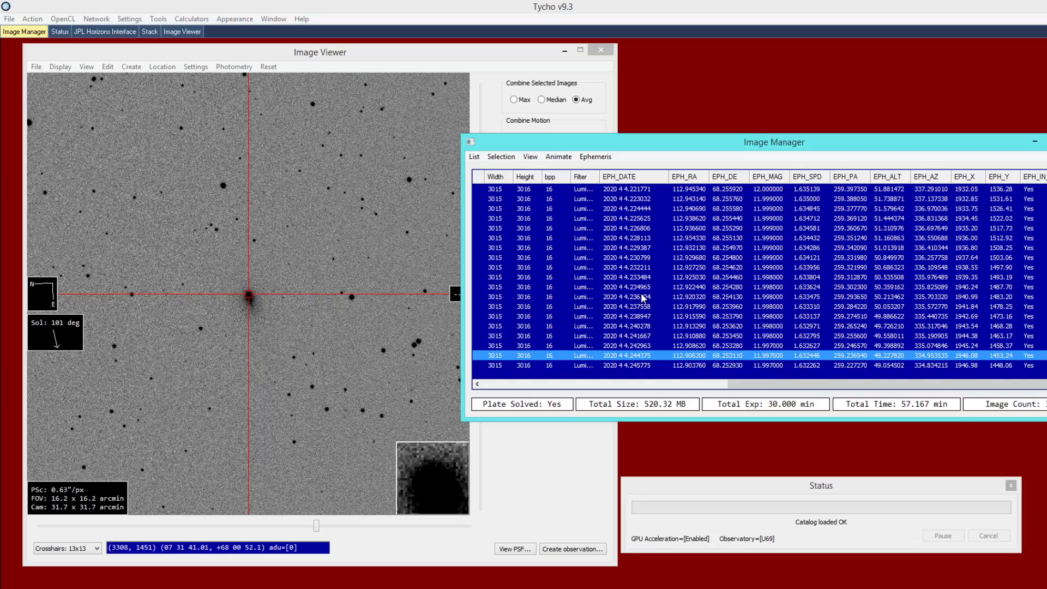
key(Down)
key(Down)
key(Down)
key(Down)
key(Down)
key(Down)
key(Down)
key(Down)
key(Down)
key(Down)
key(Down)
key(Down)
key(Down)
key(Down)
key(Down)
key(Down)
key(Down)
key(Down)
key(Down)
key(Down)
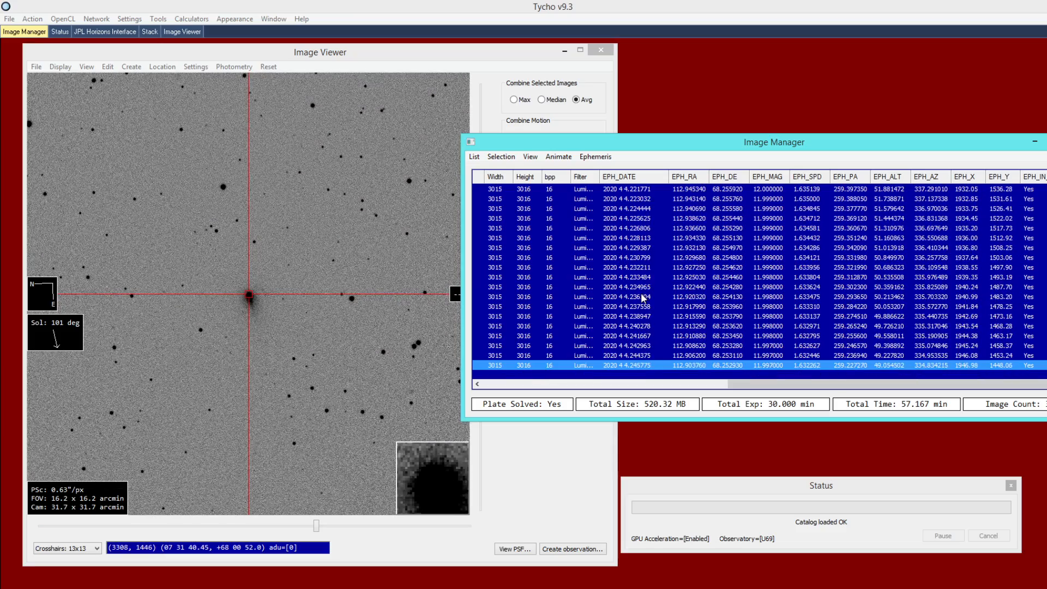
Animate the image sequence at 50 ms with the comet being followed, and stop the animation
click(559, 160)
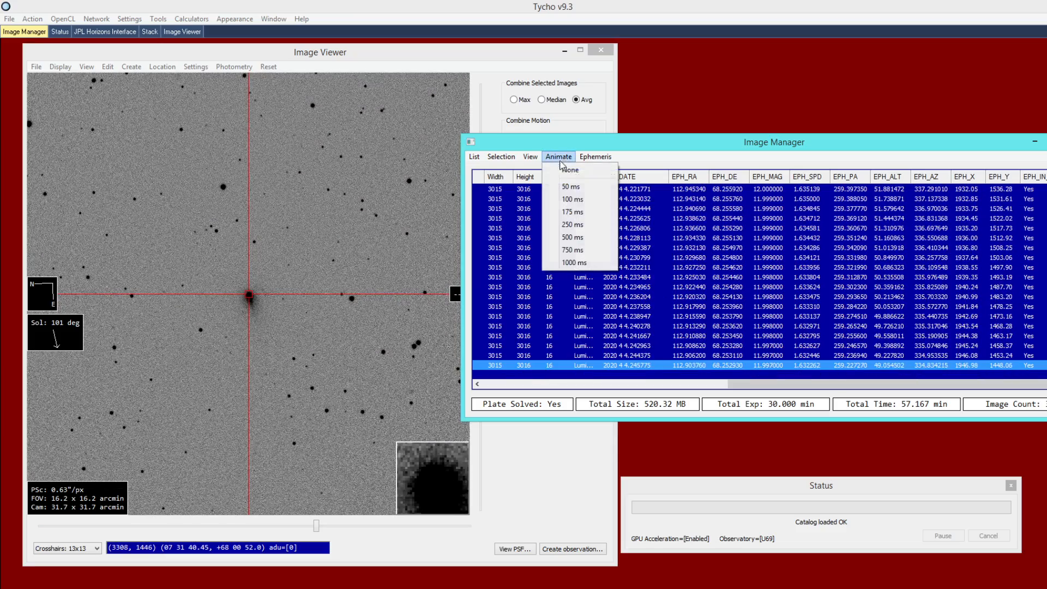
click(571, 186)
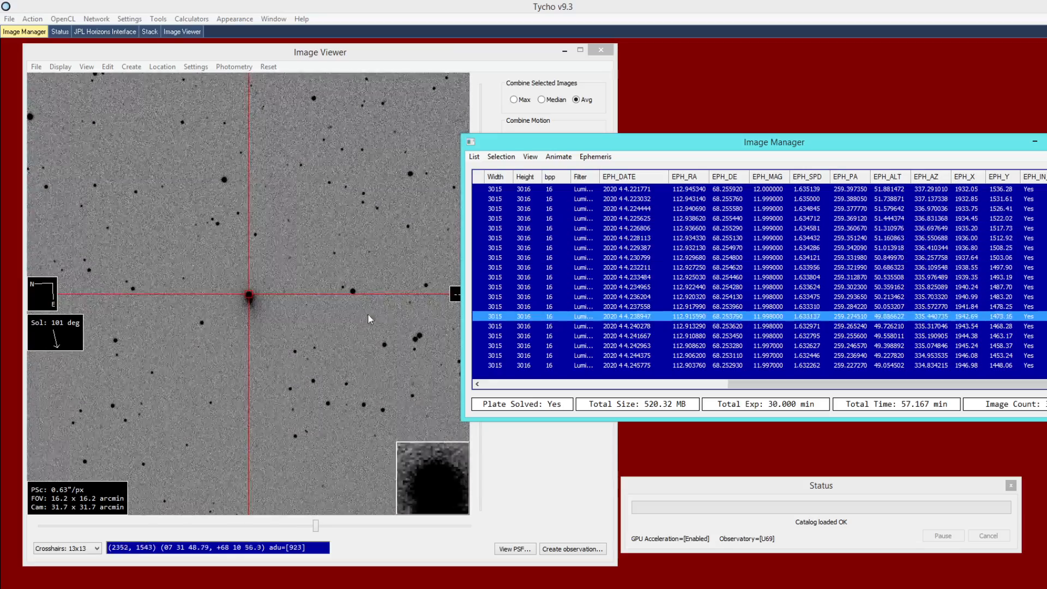
click(551, 264)
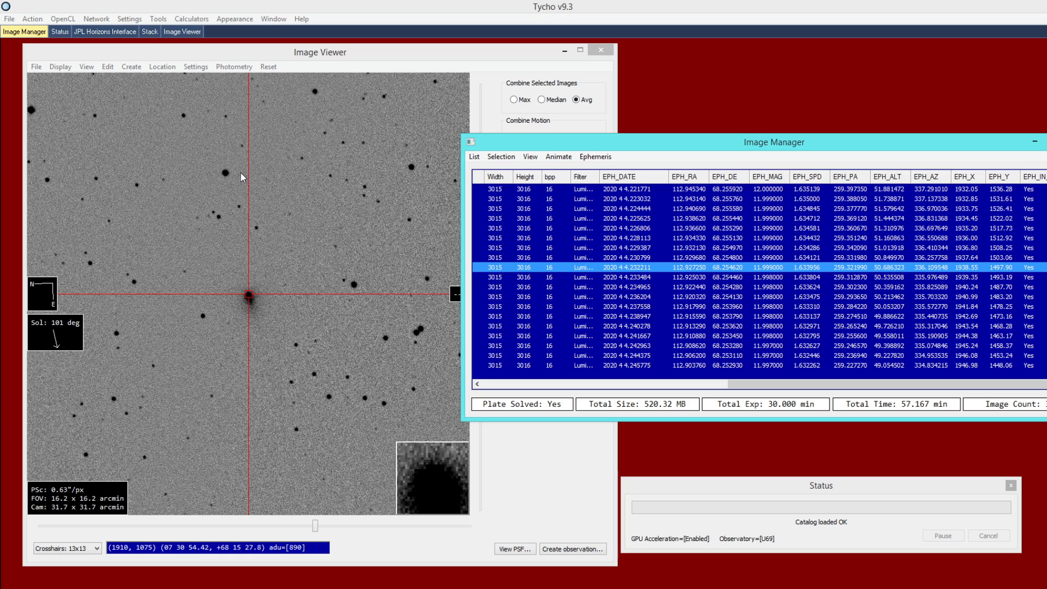
Review the JPL Horizons output and the Image Manager's ephemeris options, and return to the Image Viewer
click(106, 32)
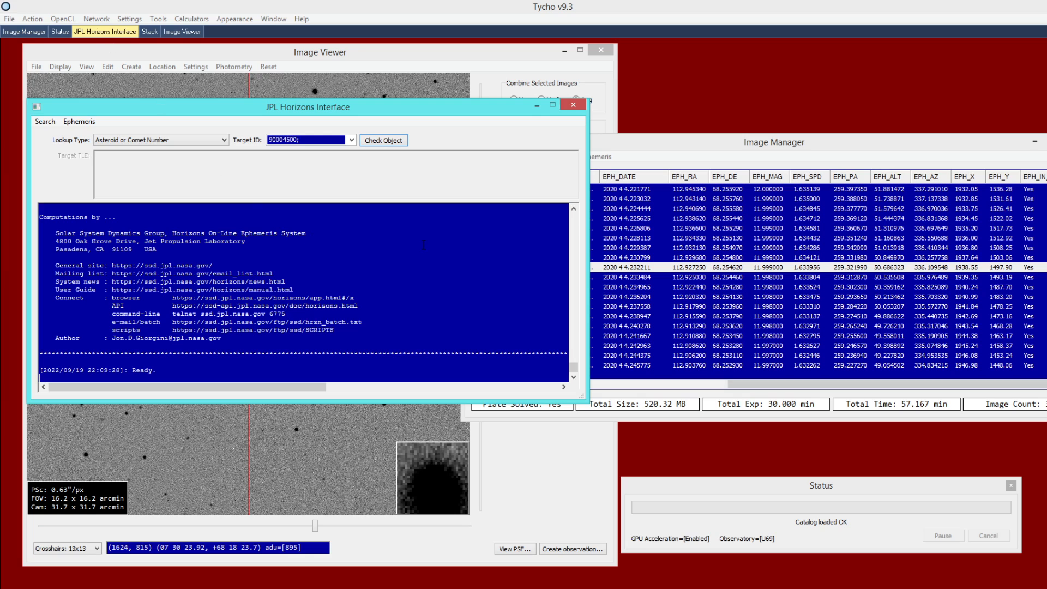
mouse_move(574, 366)
mouse_down()
mouse_move(571, 328)
mouse_move(567, 376)
mouse_up()
click(678, 153)
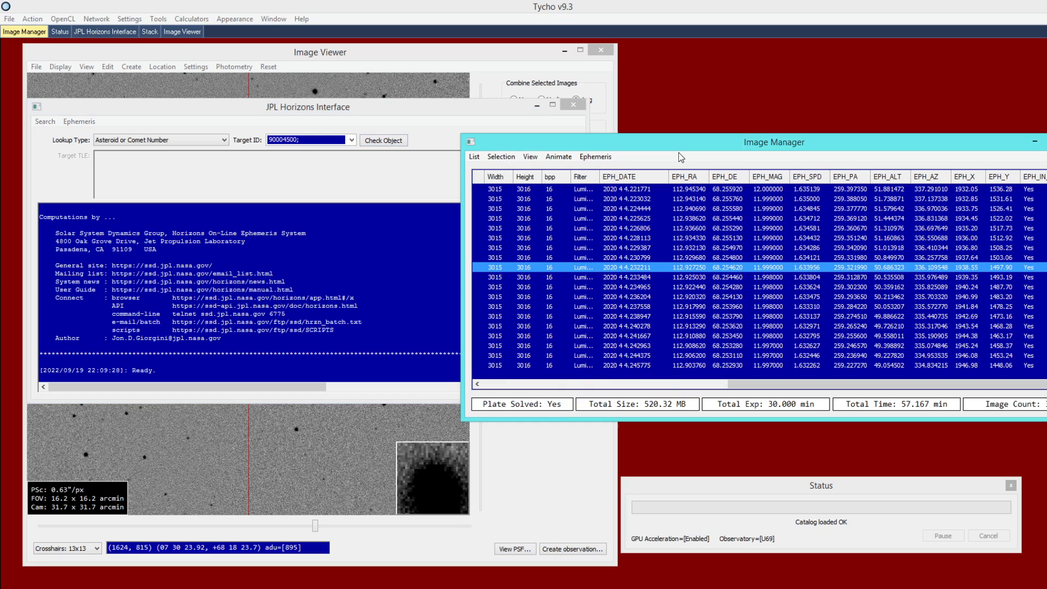
drag(680, 141, 656, 139)
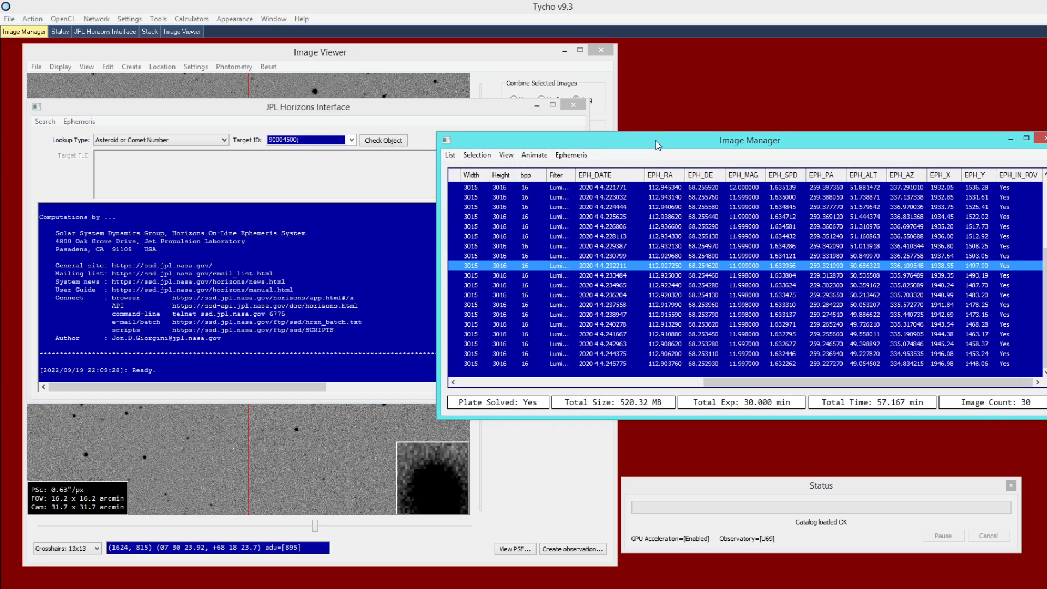
click(571, 155)
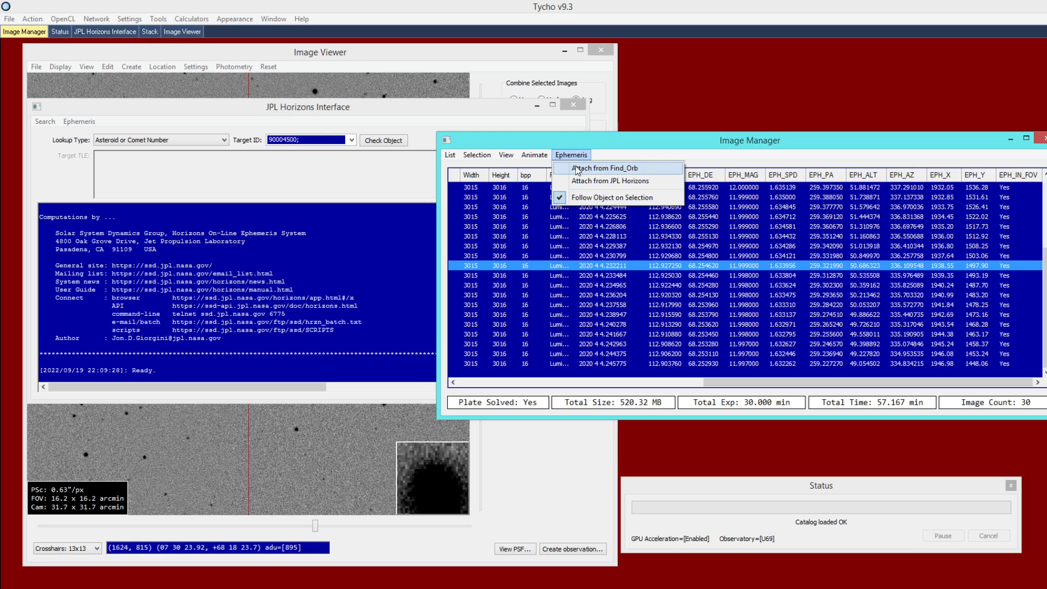
click(599, 144)
click(412, 55)
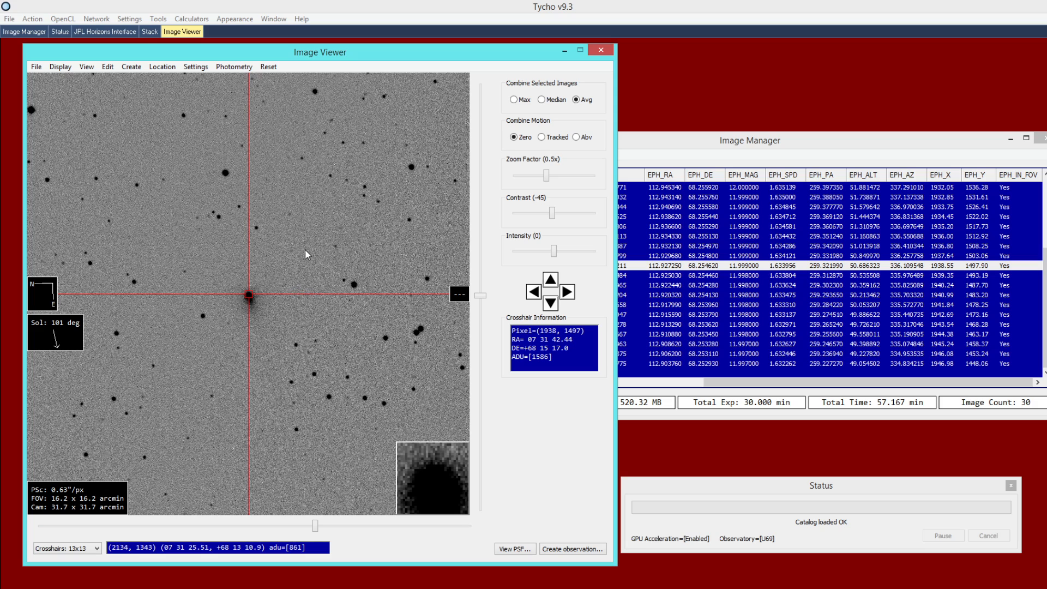
Open the Session Planner and reposition its window over the Image Viewer
click(158, 19)
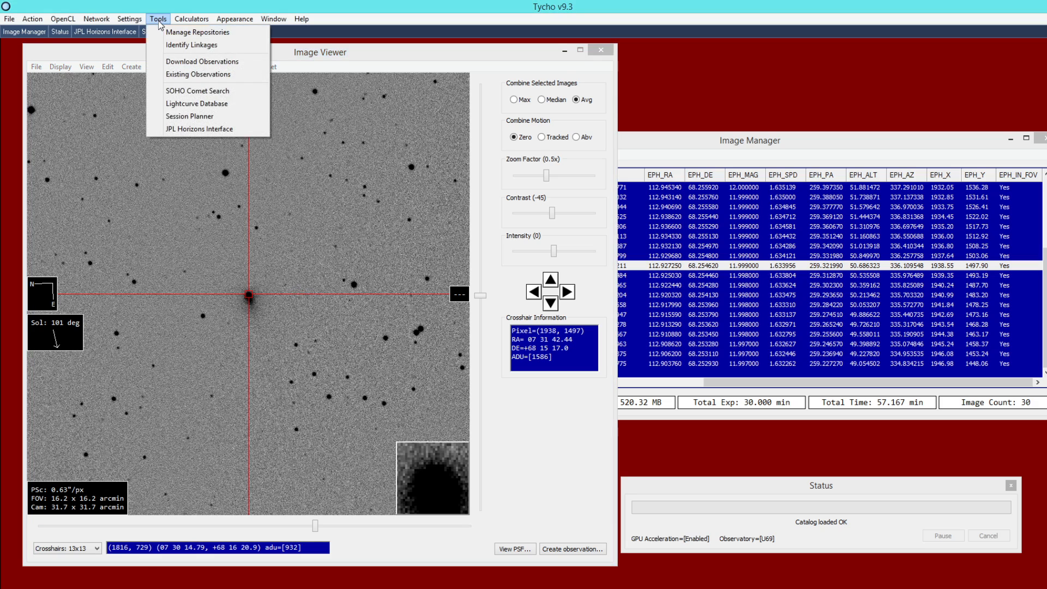
click(181, 118)
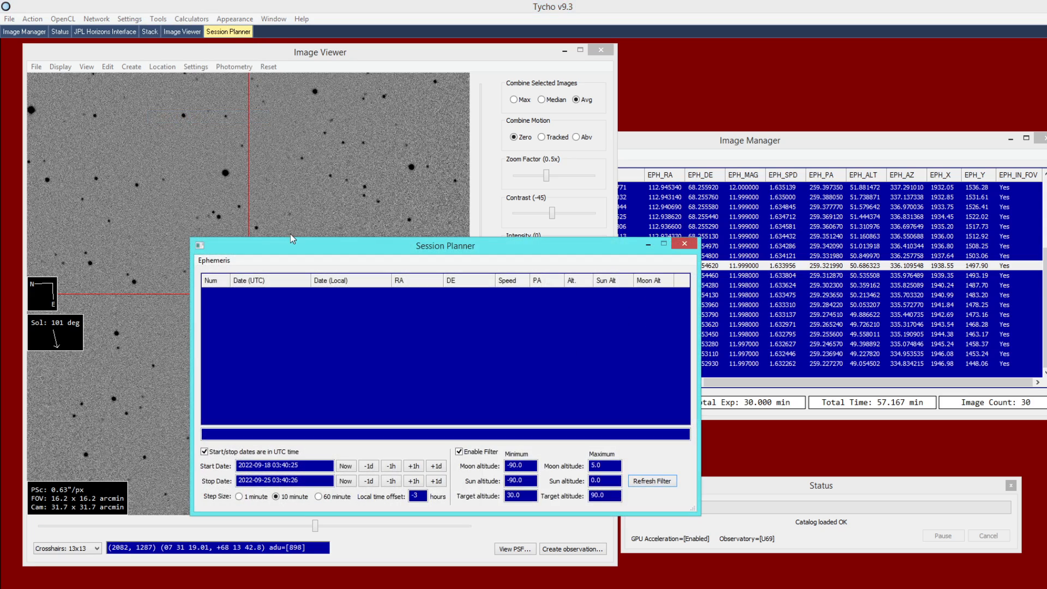
drag(290, 233, 257, 97)
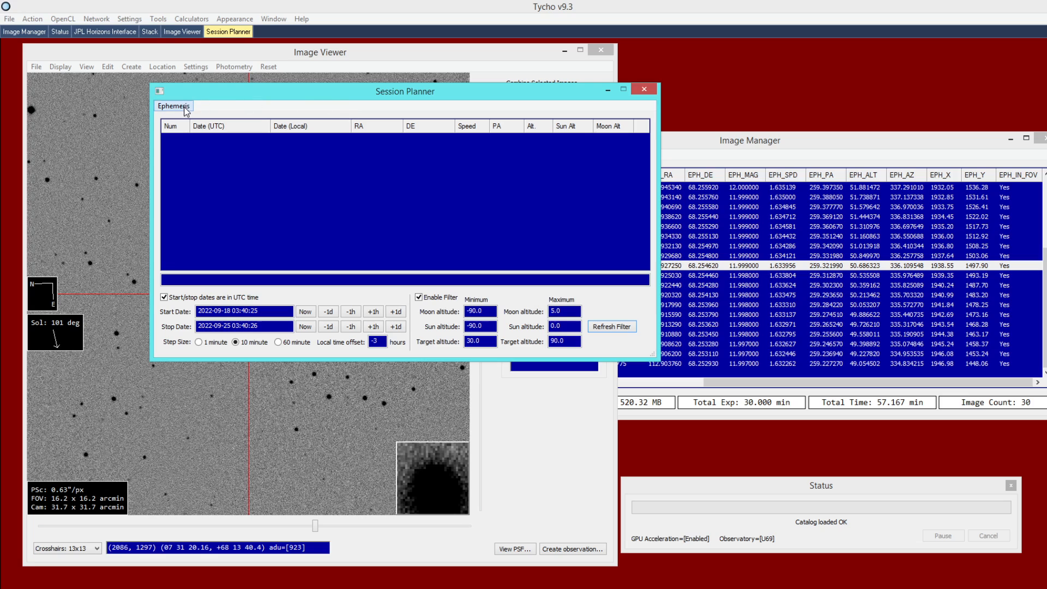
Attach the JPL Horizons ephemeris of target 90004500 to the Session Planner and move the planner clear of the interface window
click(178, 109)
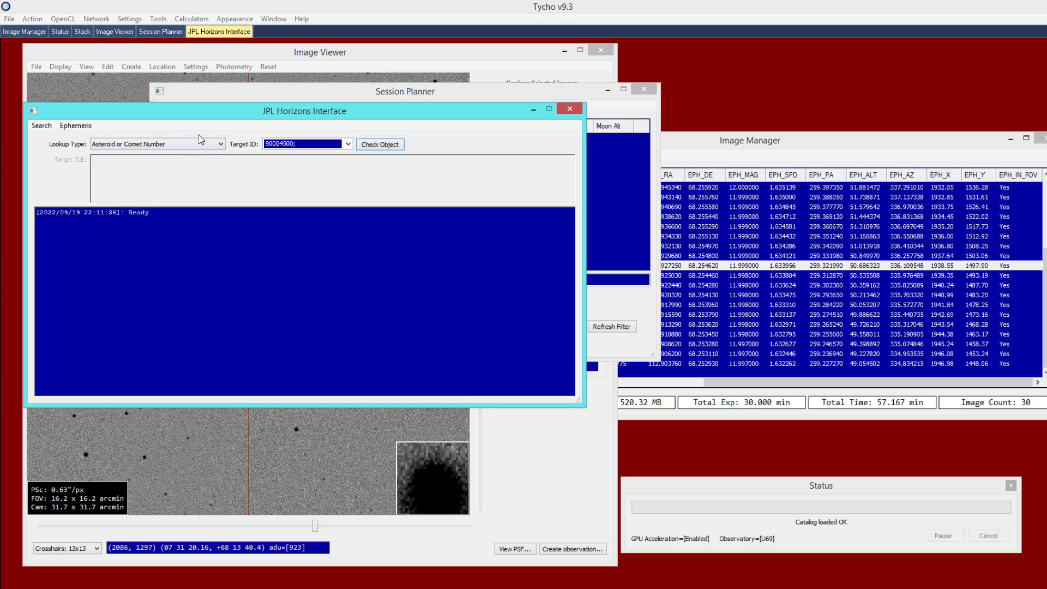
drag(202, 114, 244, 191)
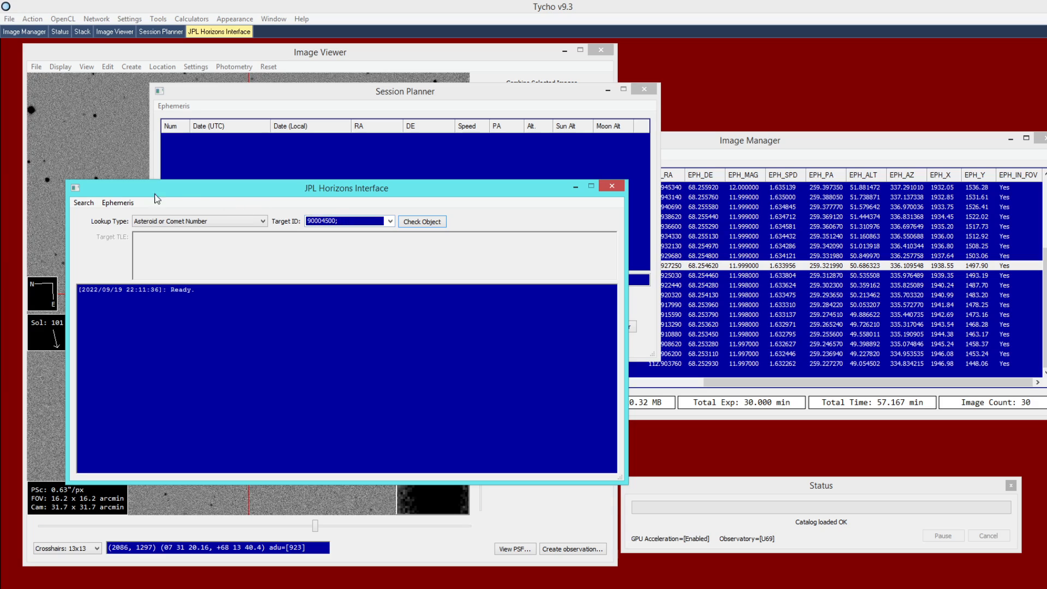
click(122, 203)
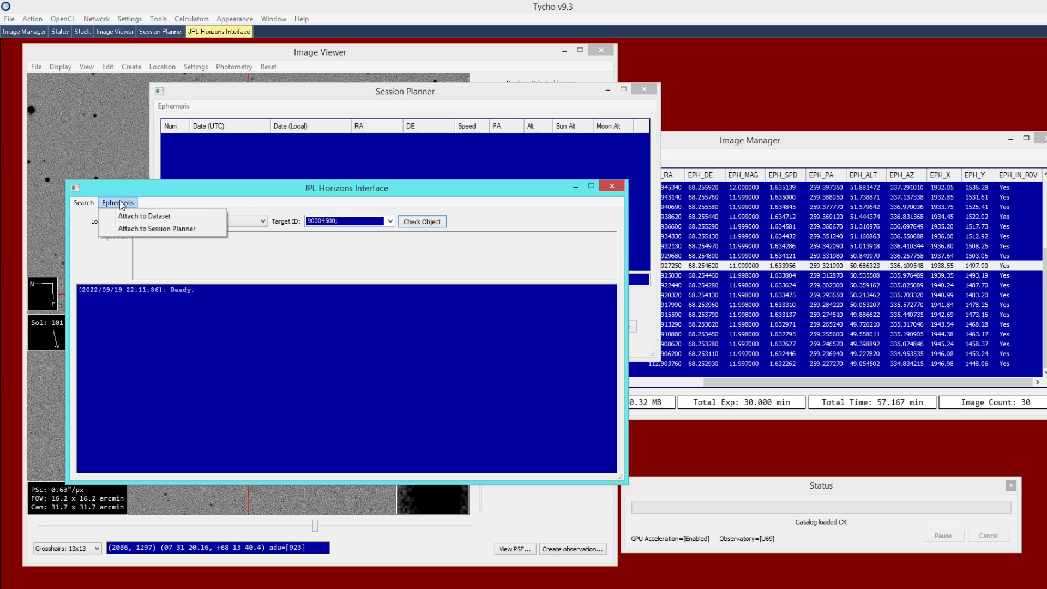
click(128, 229)
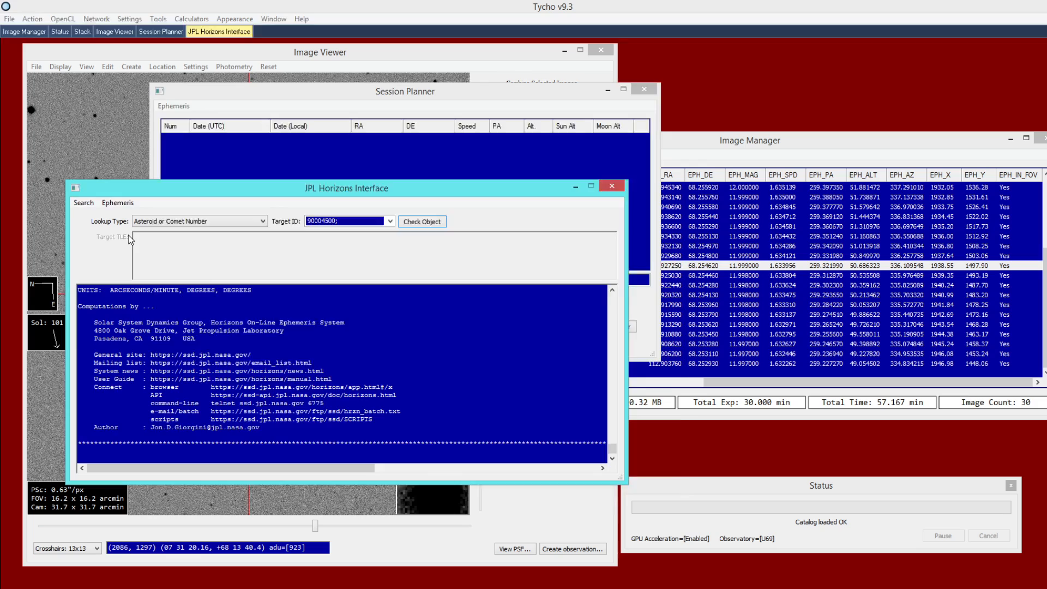
drag(374, 239, 469, 153)
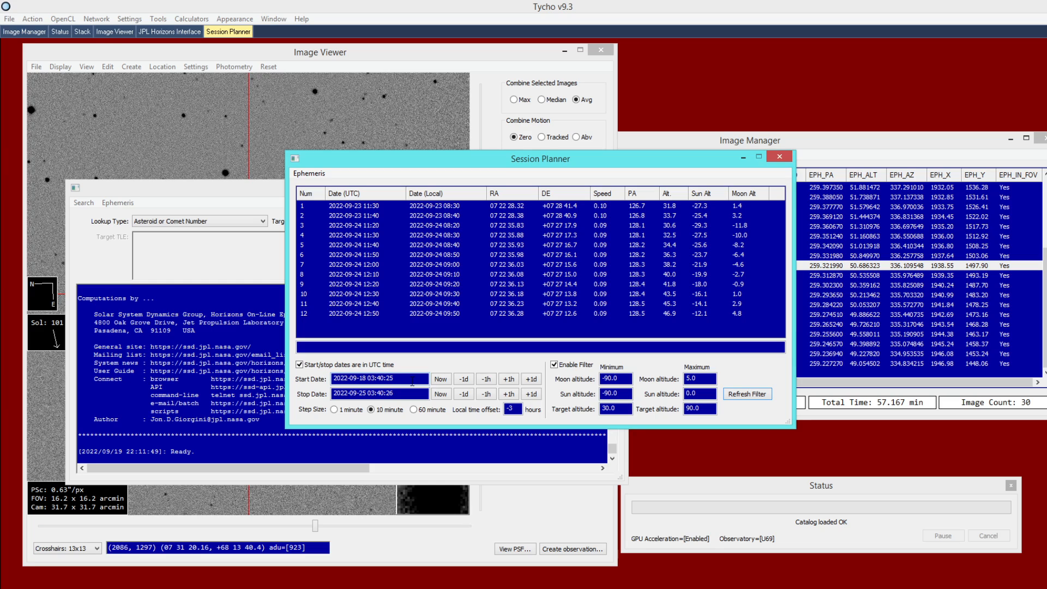
Set the planner's start date to the current time and its stop date to three days ahead, 2022-09-23
click(441, 382)
click(442, 398)
click(531, 393)
click(531, 394)
Attach the comet's ephemeris to the Session Planner again for the new date range and reposition the planner window
click(121, 203)
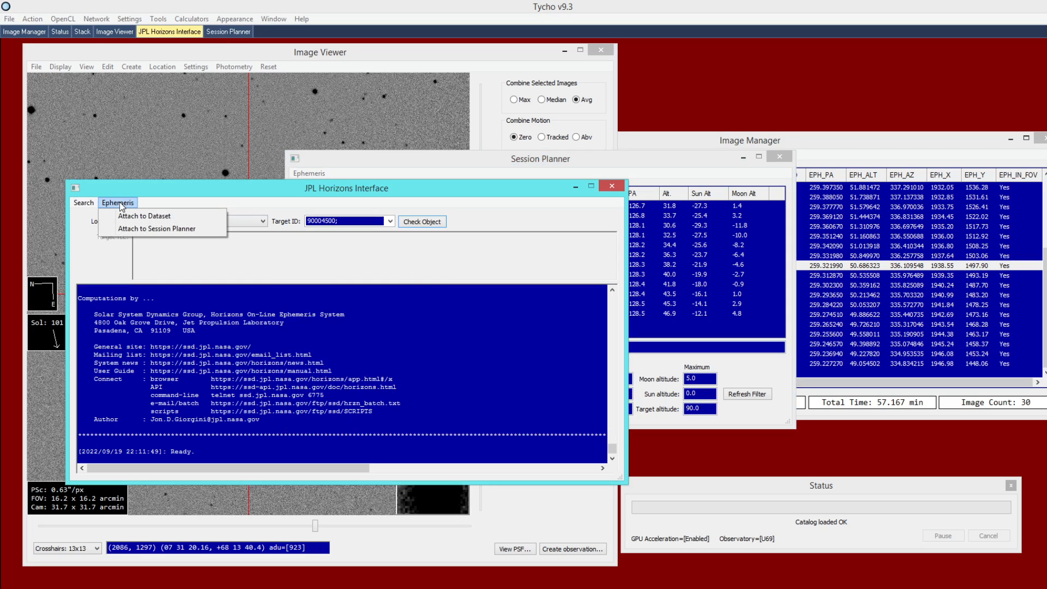
click(127, 230)
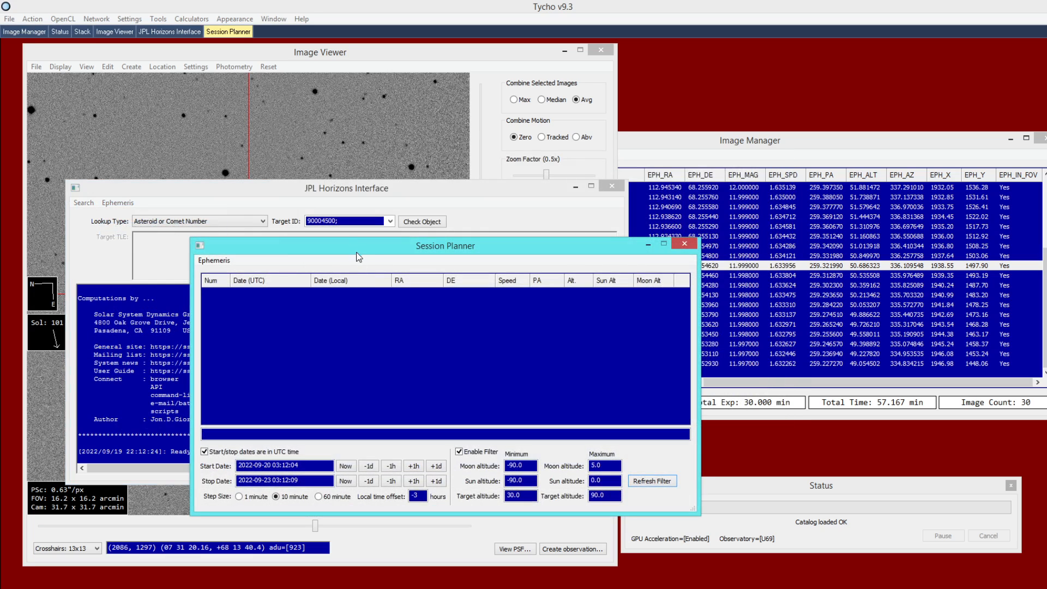
drag(356, 243, 452, 149)
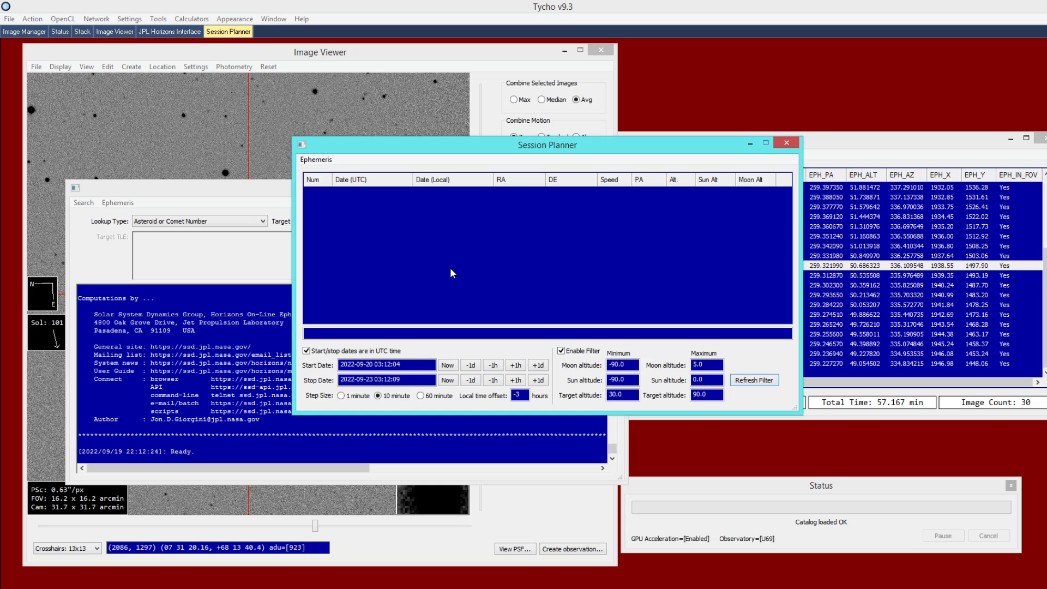
Disable the planner's altitude filter and refresh the list to show the whole ephemeris
click(561, 351)
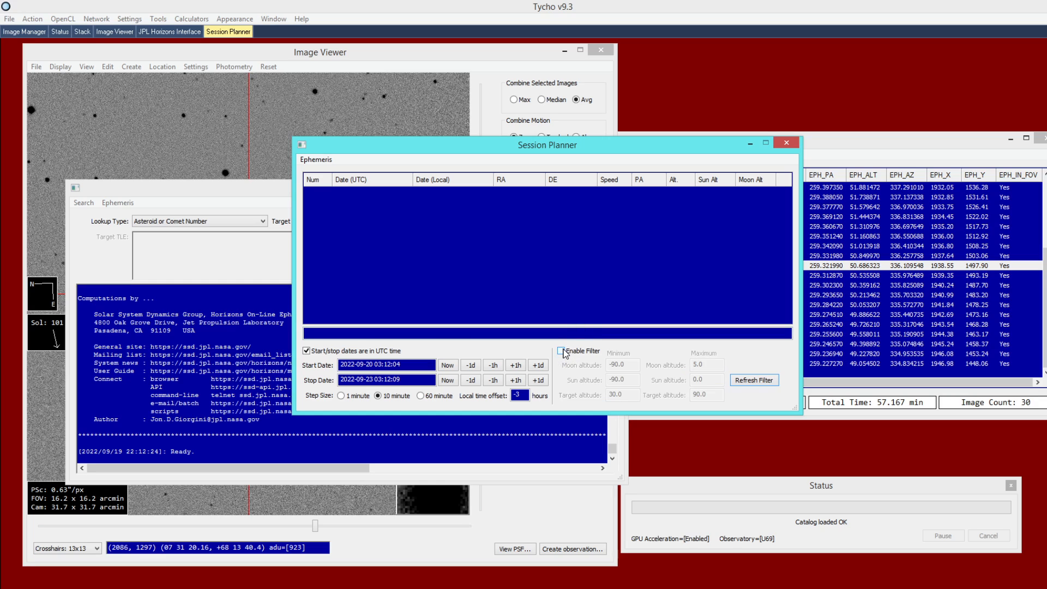
drag(452, 153, 539, 106)
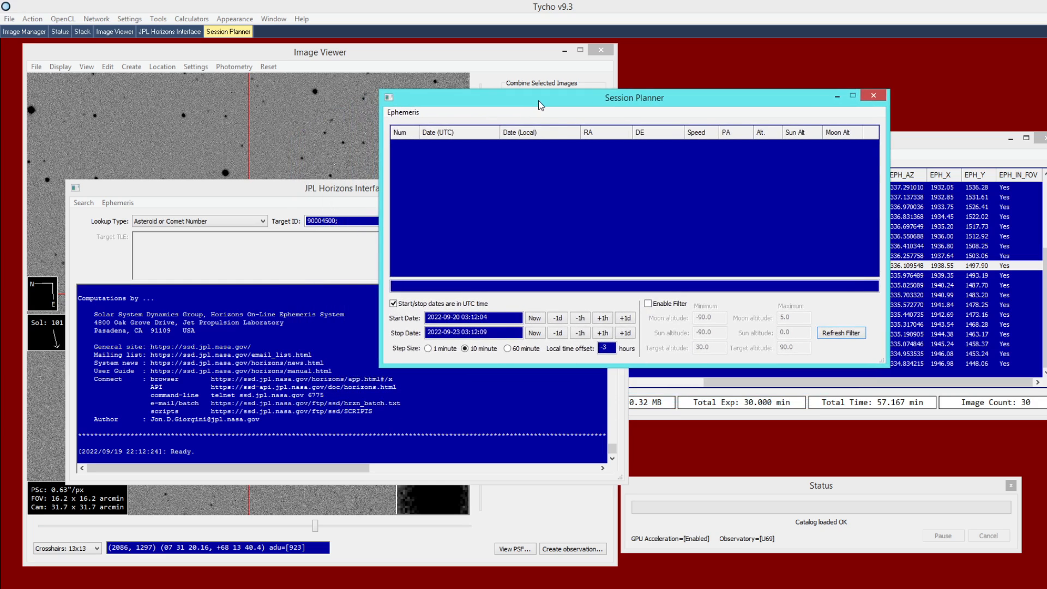
click(840, 333)
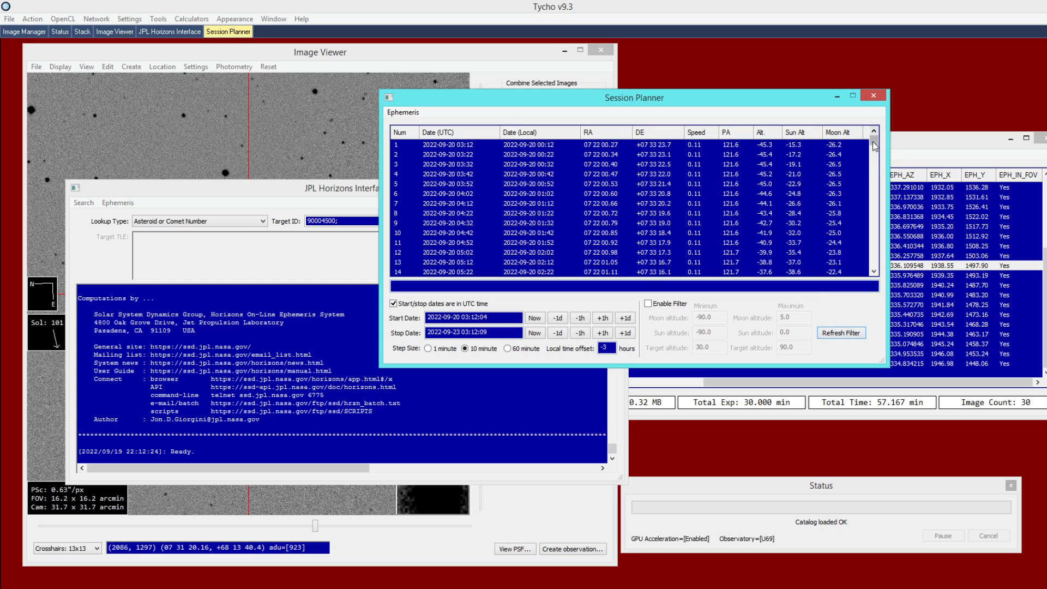
mouse_move(874, 143)
mouse_down()
mouse_move(874, 283)
mouse_move(869, 136)
mouse_up()
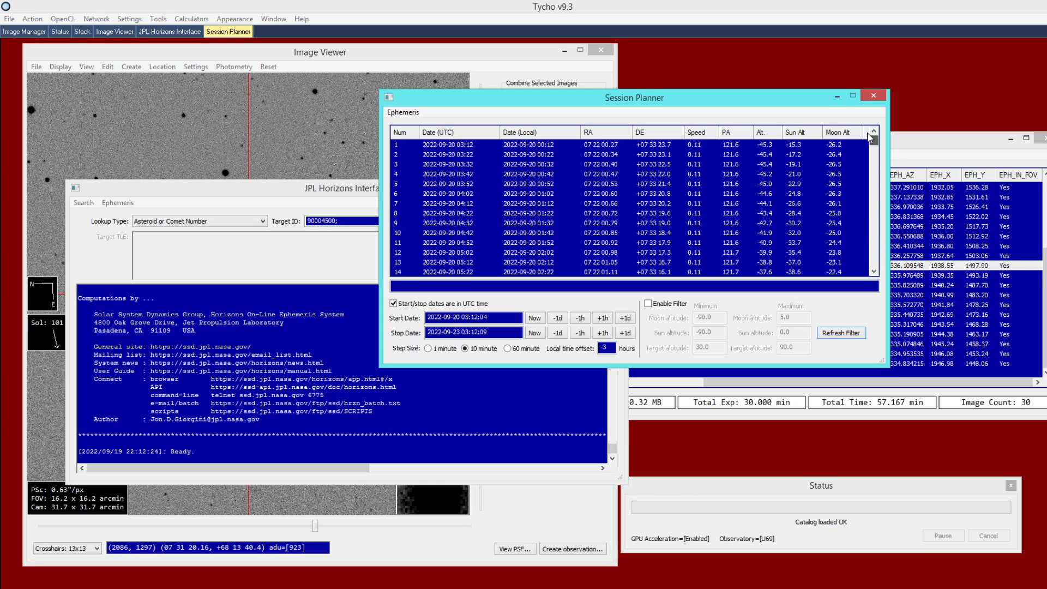
Enable the Session Planner's filter with its existing altitude limits and refresh the list
click(648, 303)
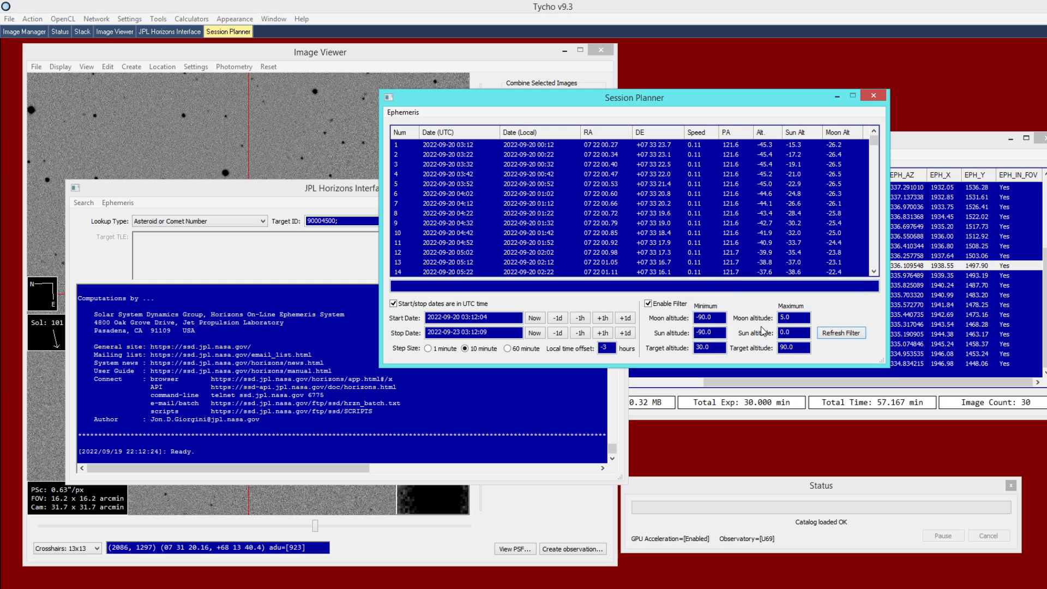
click(707, 323)
click(709, 495)
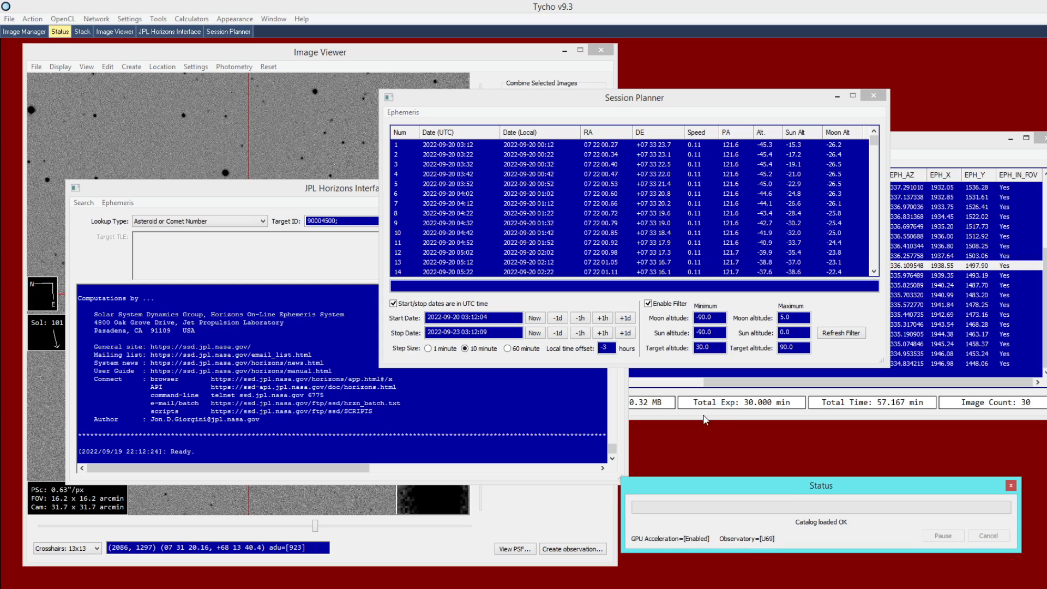
drag(874, 141, 868, 184)
click(844, 332)
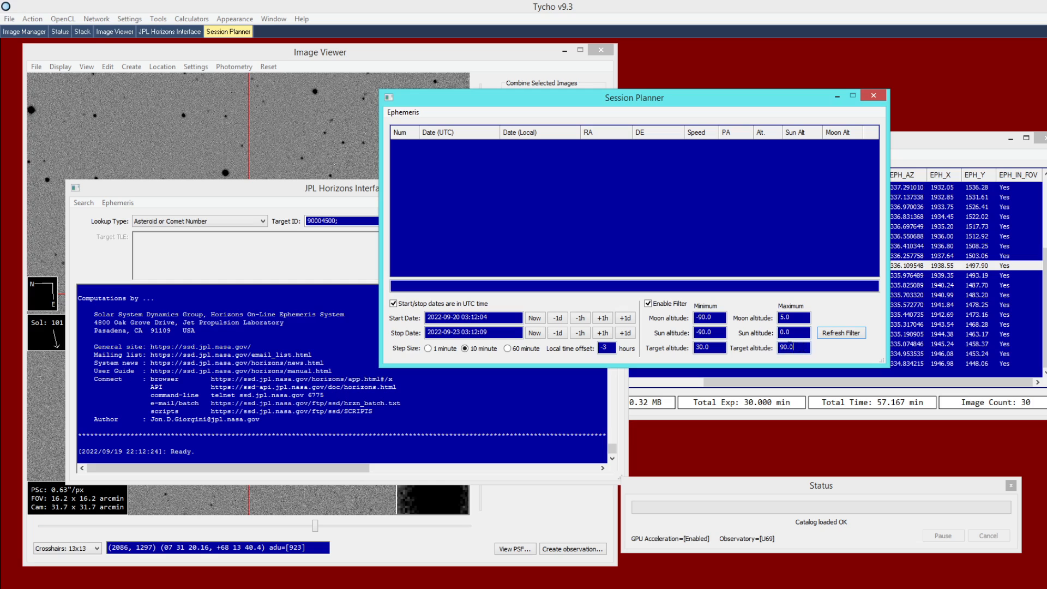
Set the filter's minimum target altitude to 0 and refresh the planner list
drag(794, 346, 666, 353)
text(0)
click(826, 337)
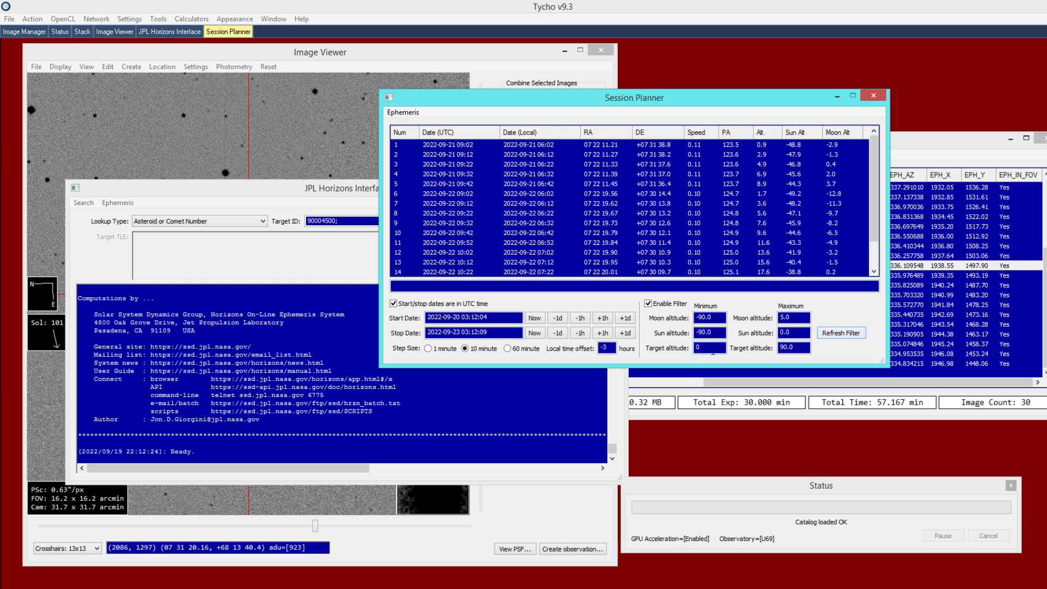
drag(708, 351, 686, 354)
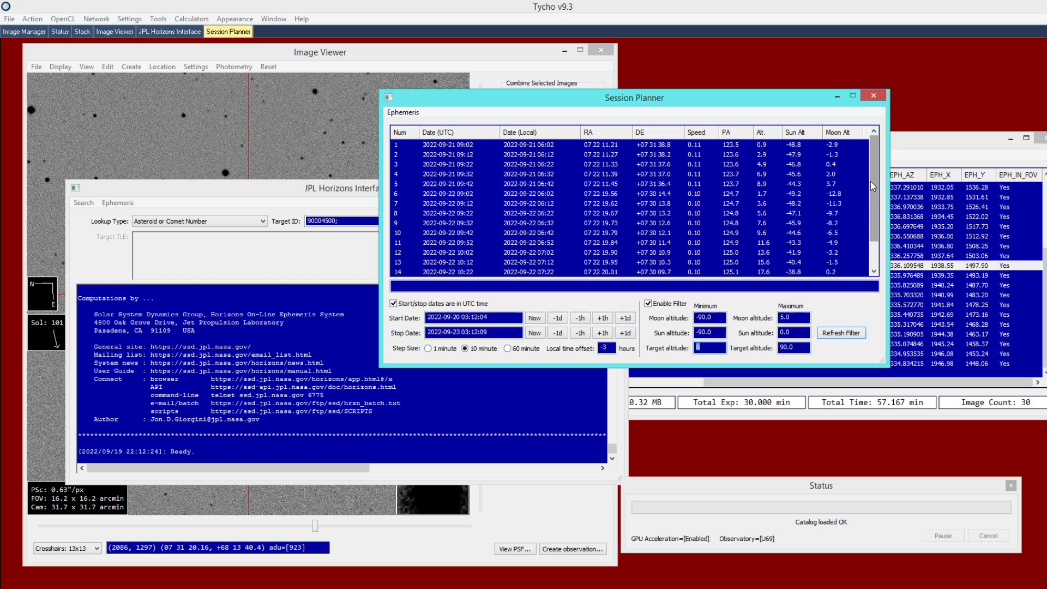
drag(870, 181, 868, 142)
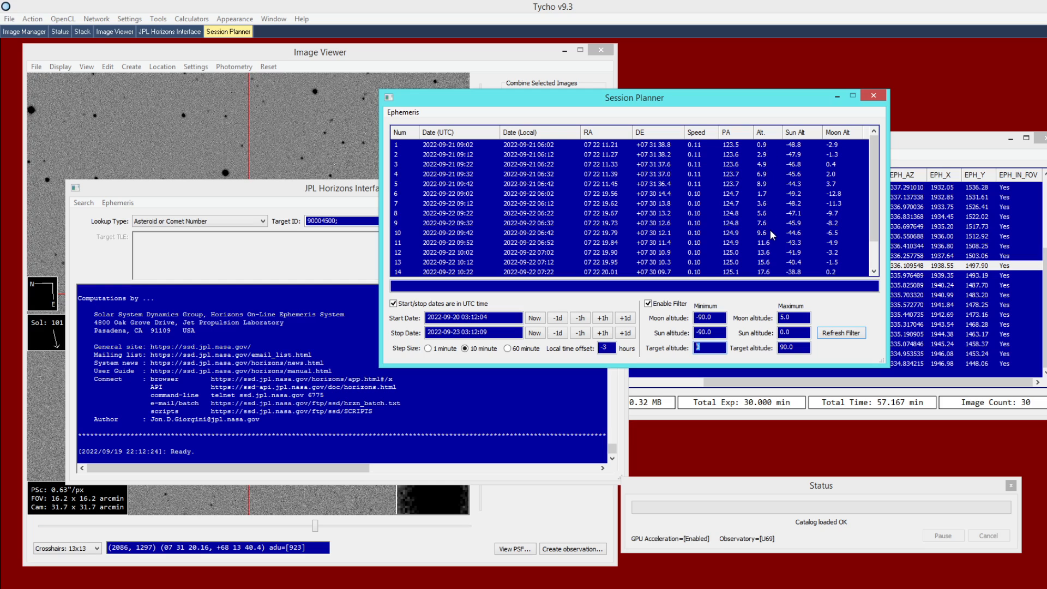
drag(870, 203, 862, 220)
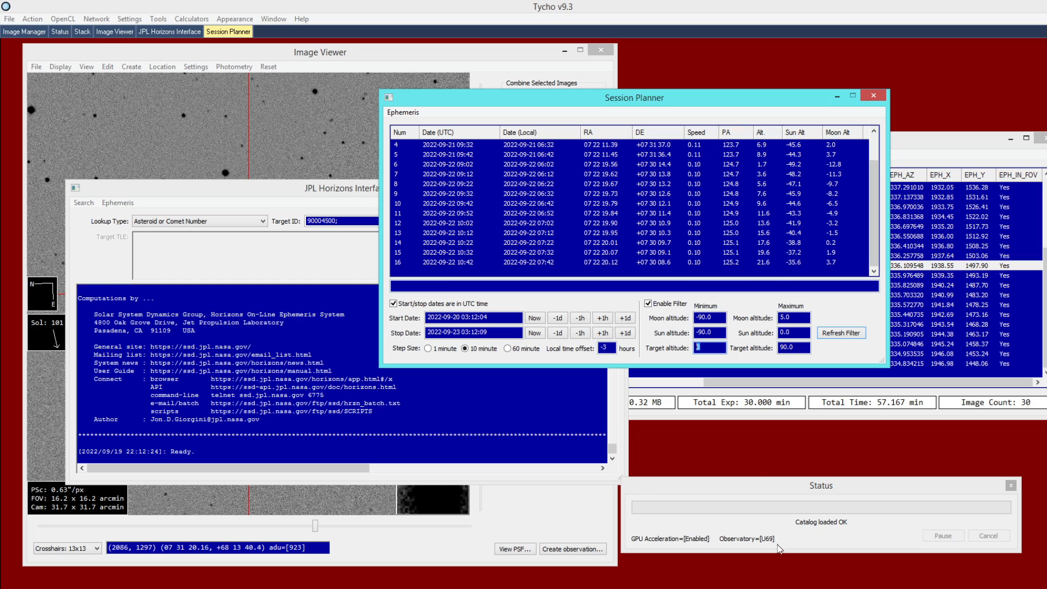
click(771, 264)
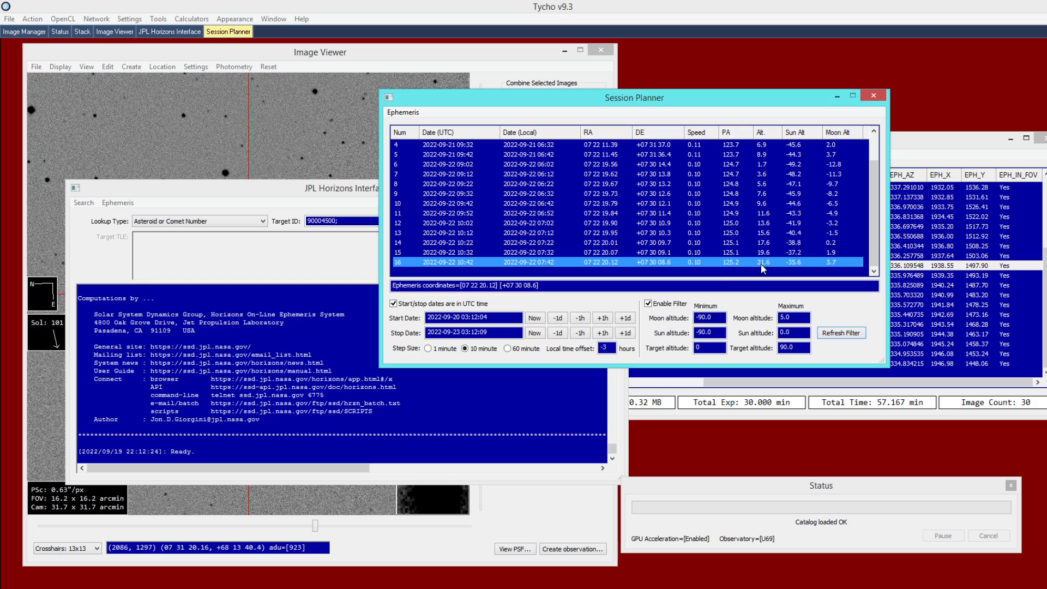
drag(872, 254, 867, 286)
Bring the JPL Horizons Interface window to the front and view the end of its output log
click(253, 191)
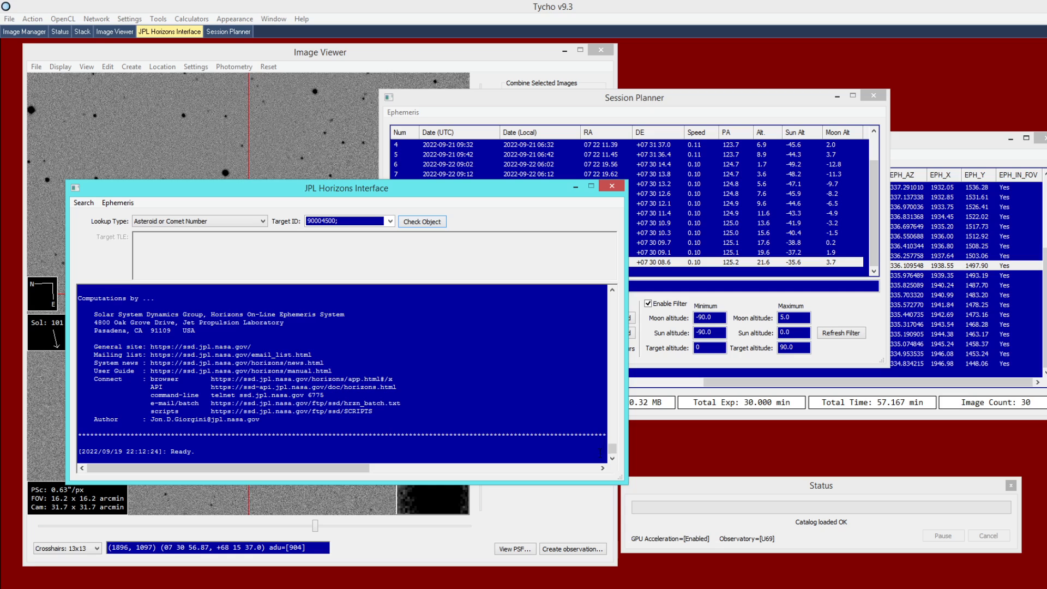
drag(611, 448, 611, 448)
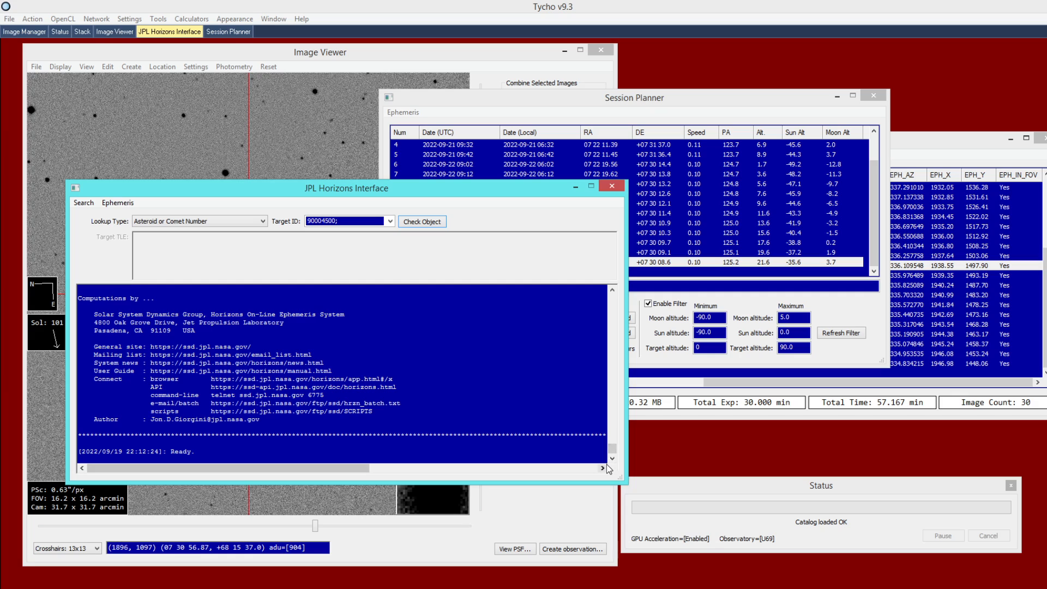